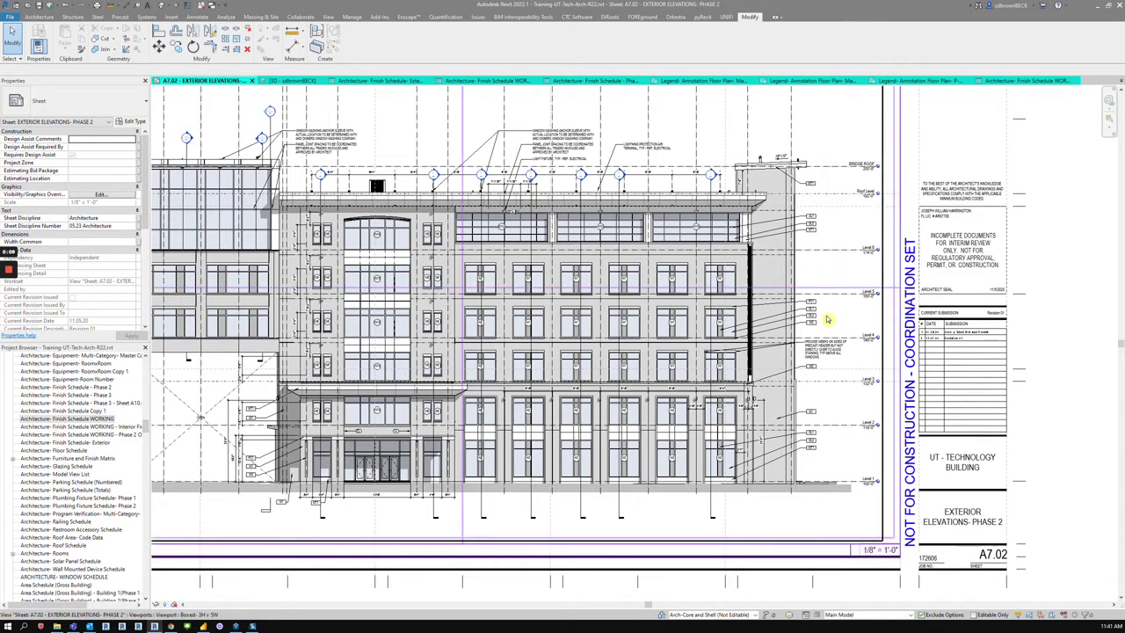
Step: Bring the east elevation and its level tags into view on sheet A7.02 and activate that viewport
scroll(826, 339, down, 5)
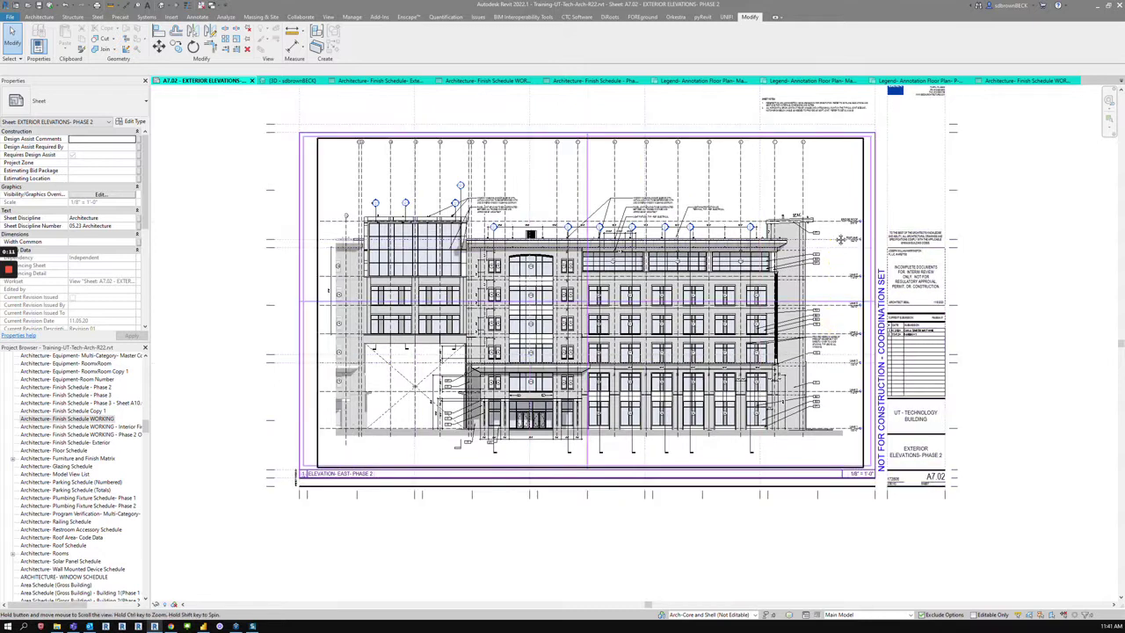
scroll(812, 332, up, 2)
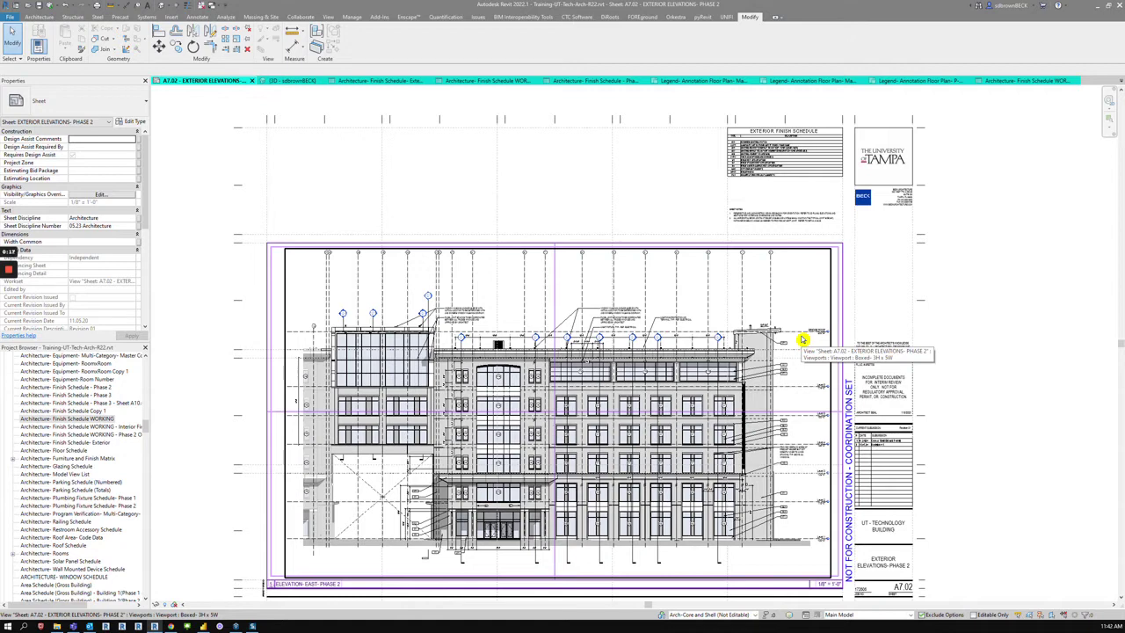
scroll(799, 195, up, 5)
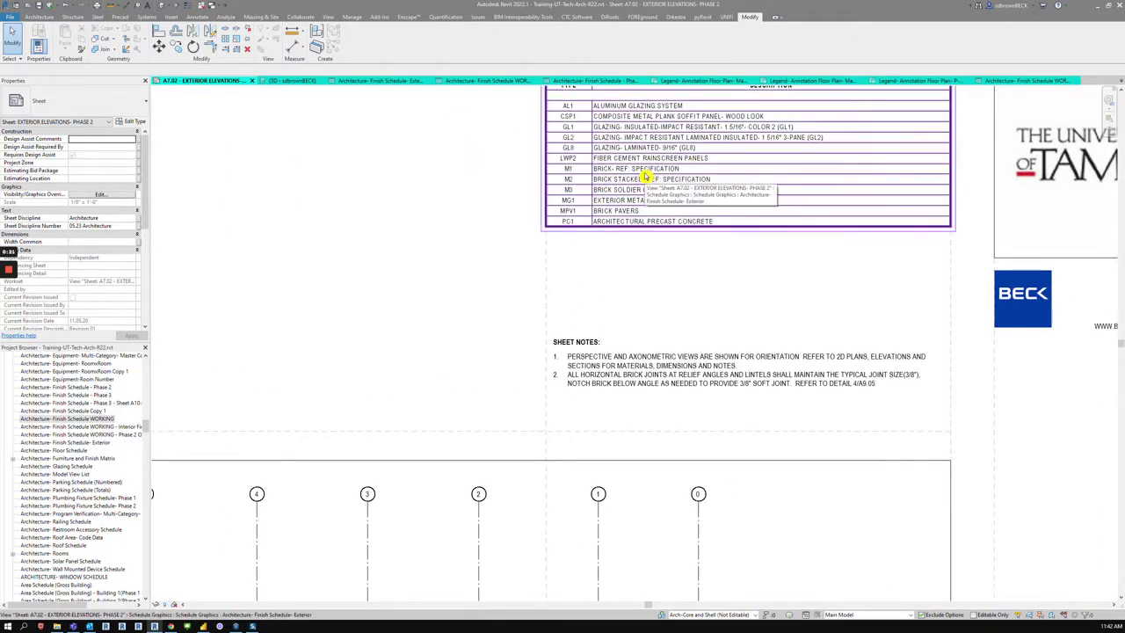
scroll(646, 176, down, 2)
middle_drag(700, 362, 703, 196)
middle_drag(707, 371, 707, 292)
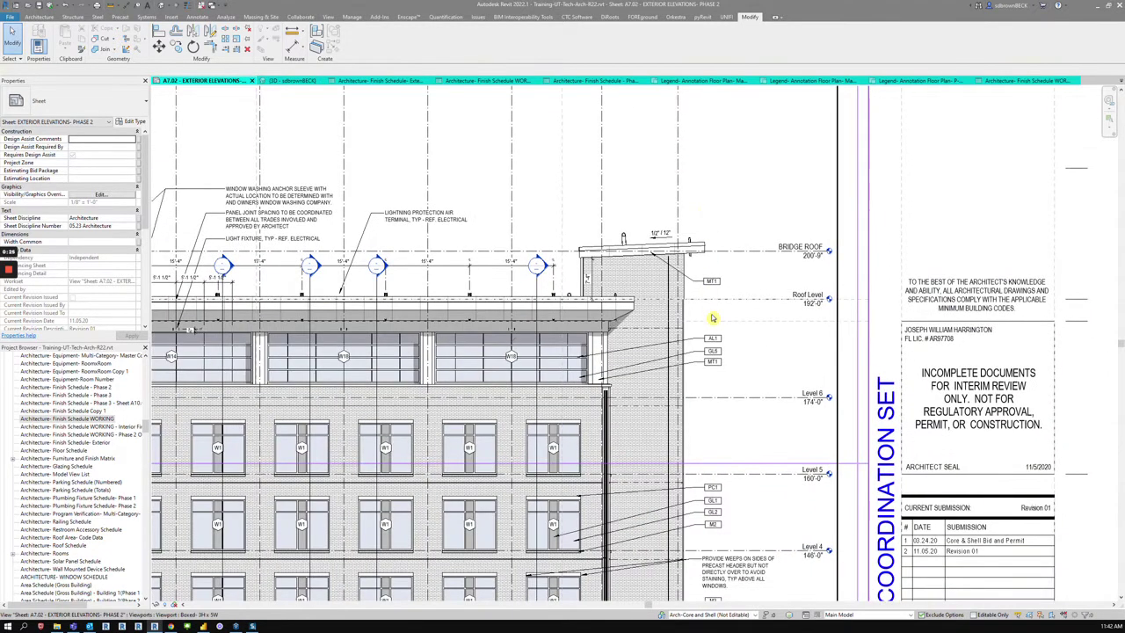
right_click(708, 316)
click(729, 355)
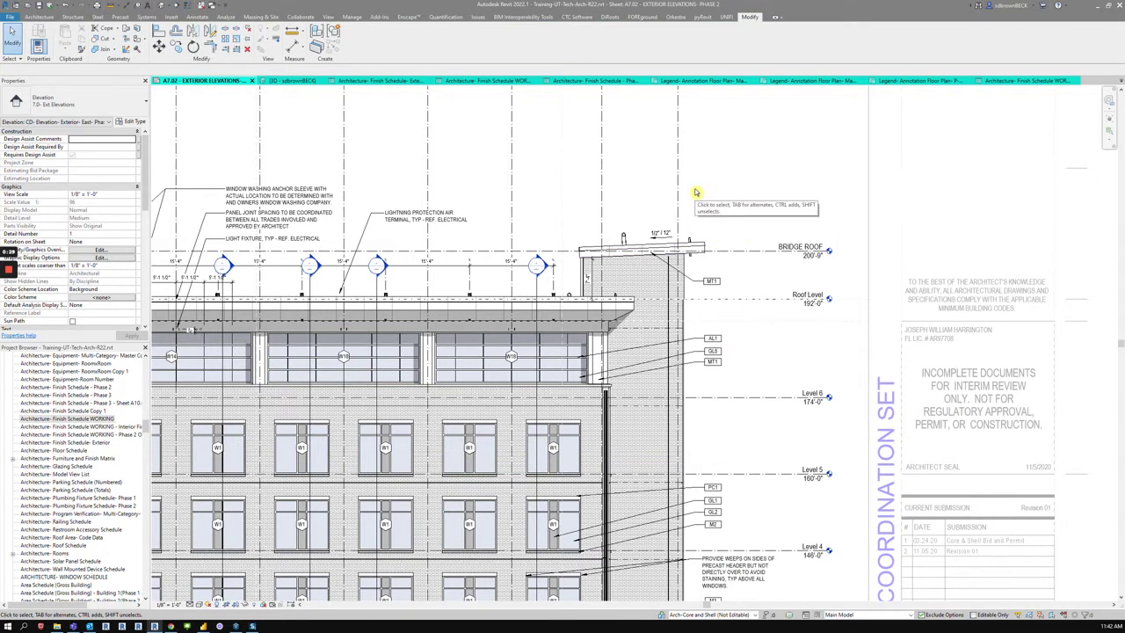
Step: Tag the precast trim just above Level 6 with a PC1 material tag placed below MT1
click(198, 17)
click(535, 40)
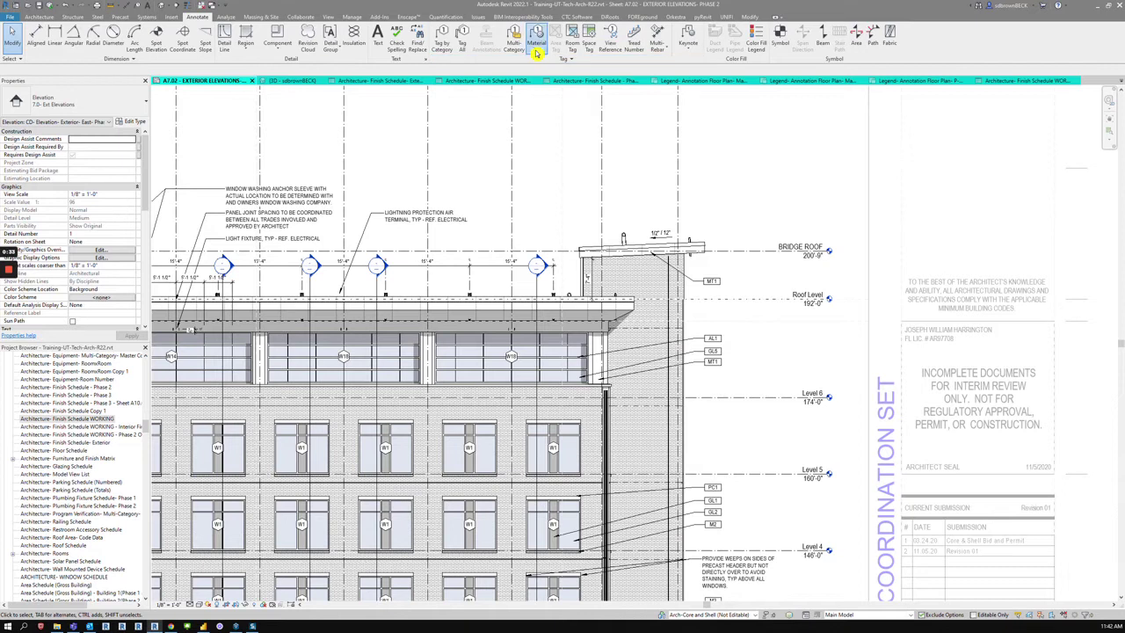
click(620, 348)
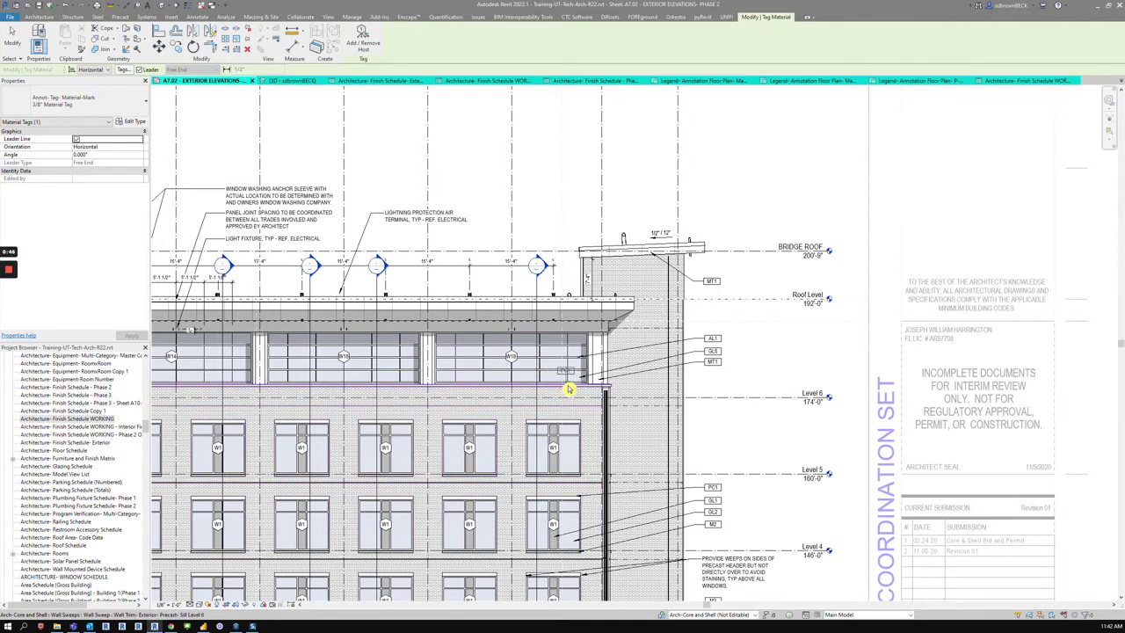
scroll(626, 397, up, 3)
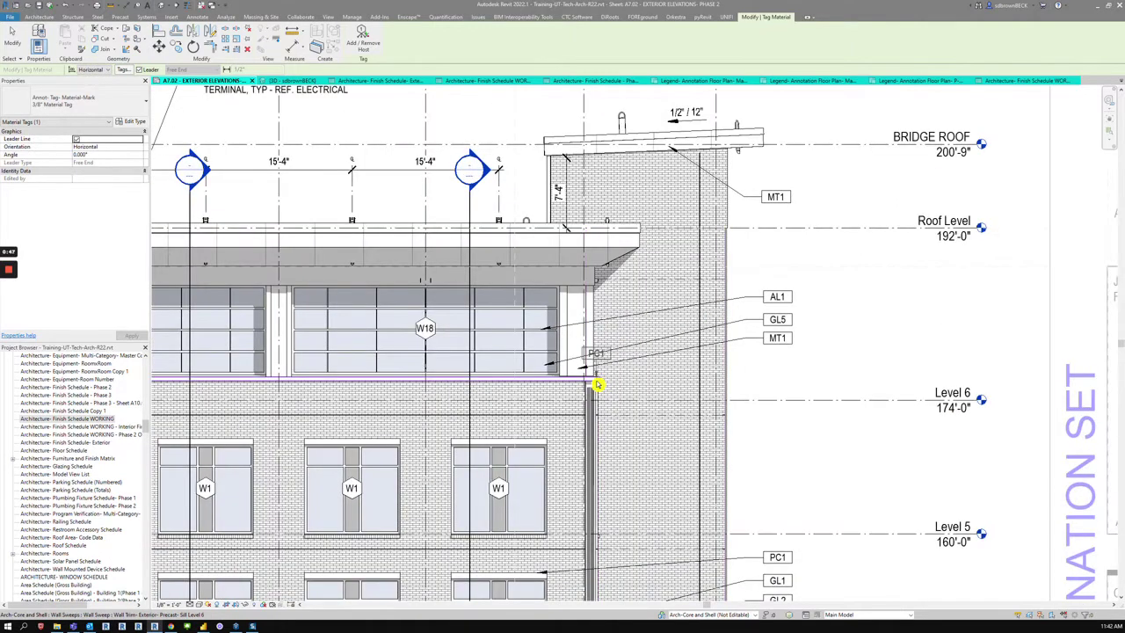
click(595, 384)
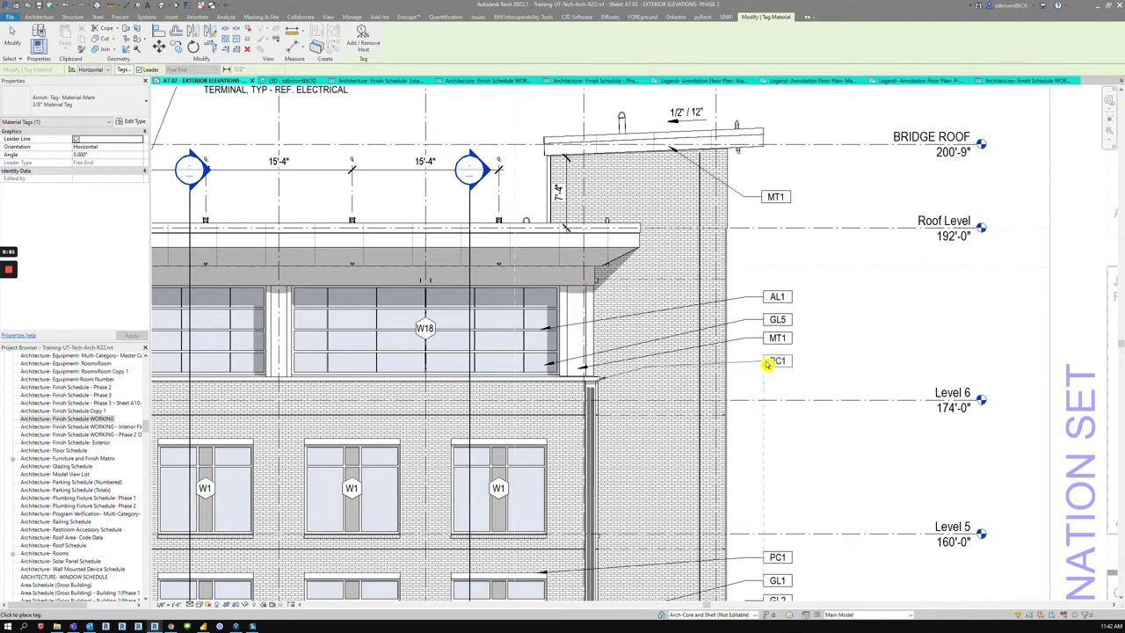
click(768, 369)
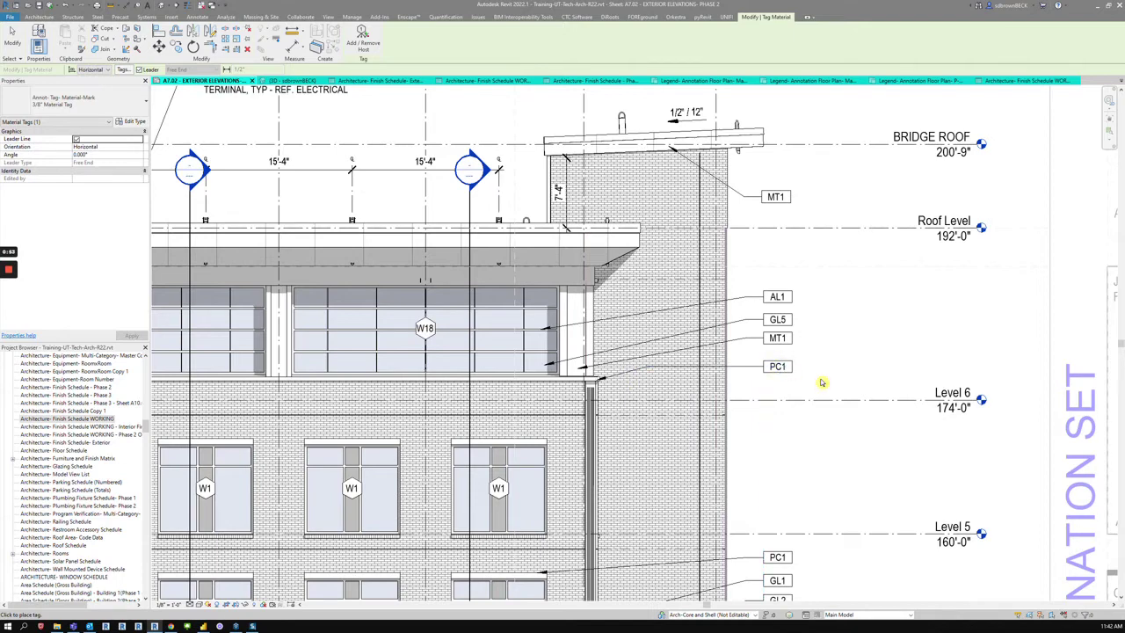
key(Escape)
key(Escape)
scroll(822, 383, down, 4)
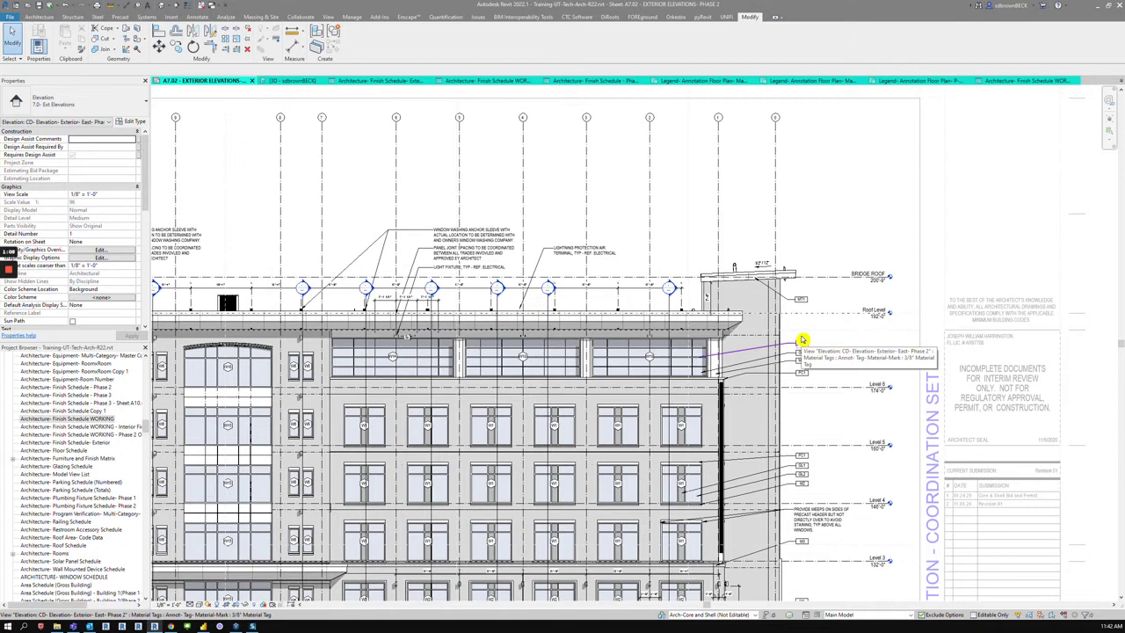
scroll(821, 420, up, 3)
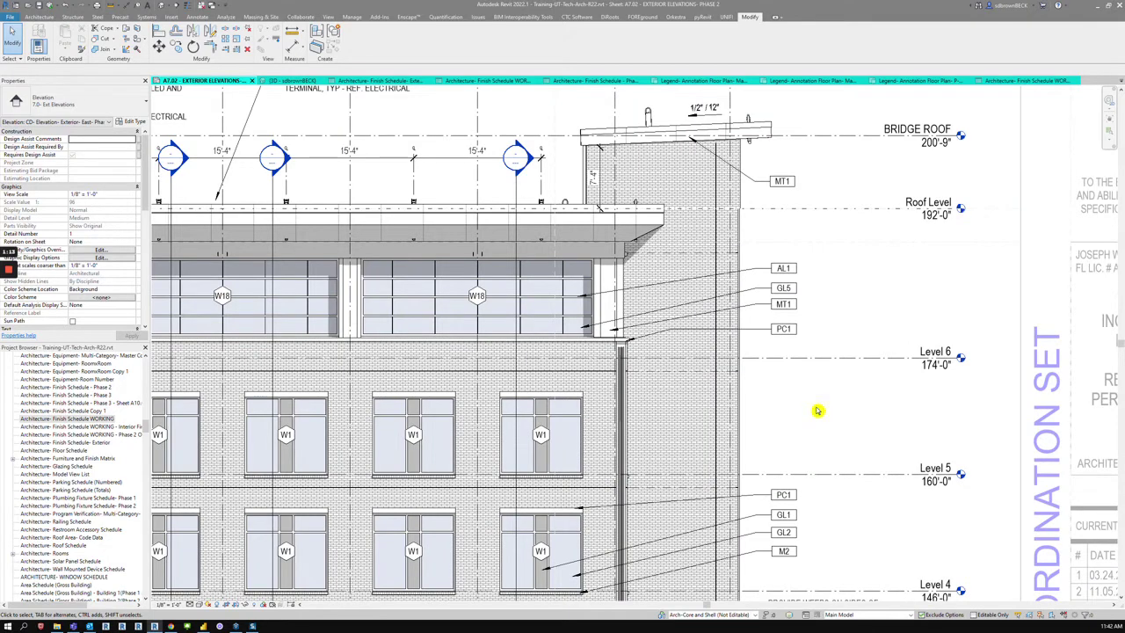
click(54, 18)
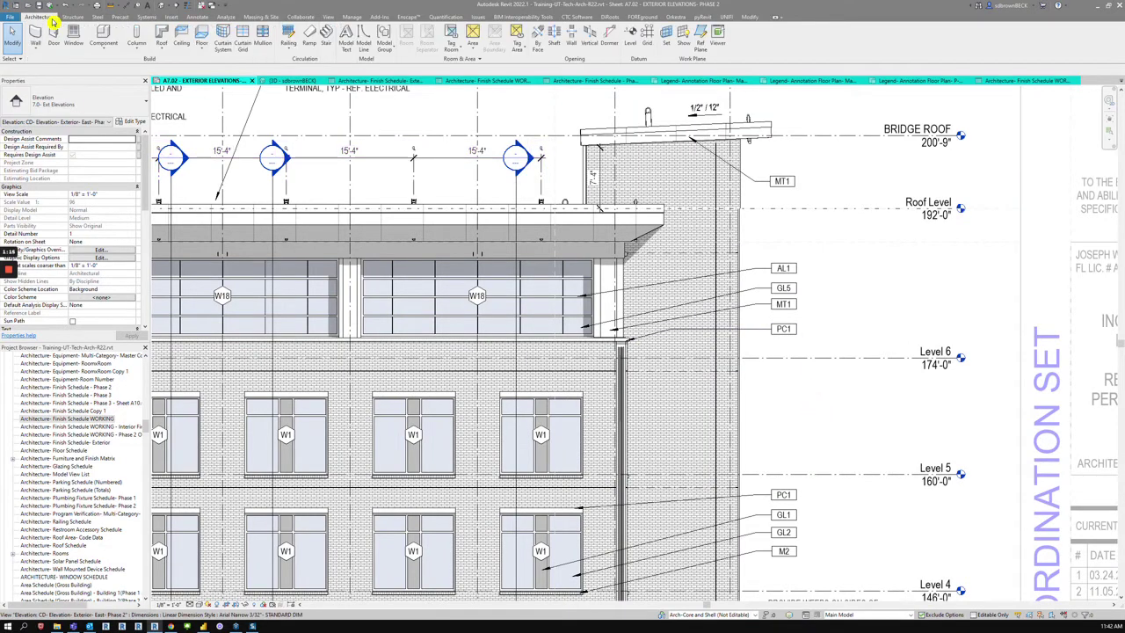
scroll(770, 371, down, 3)
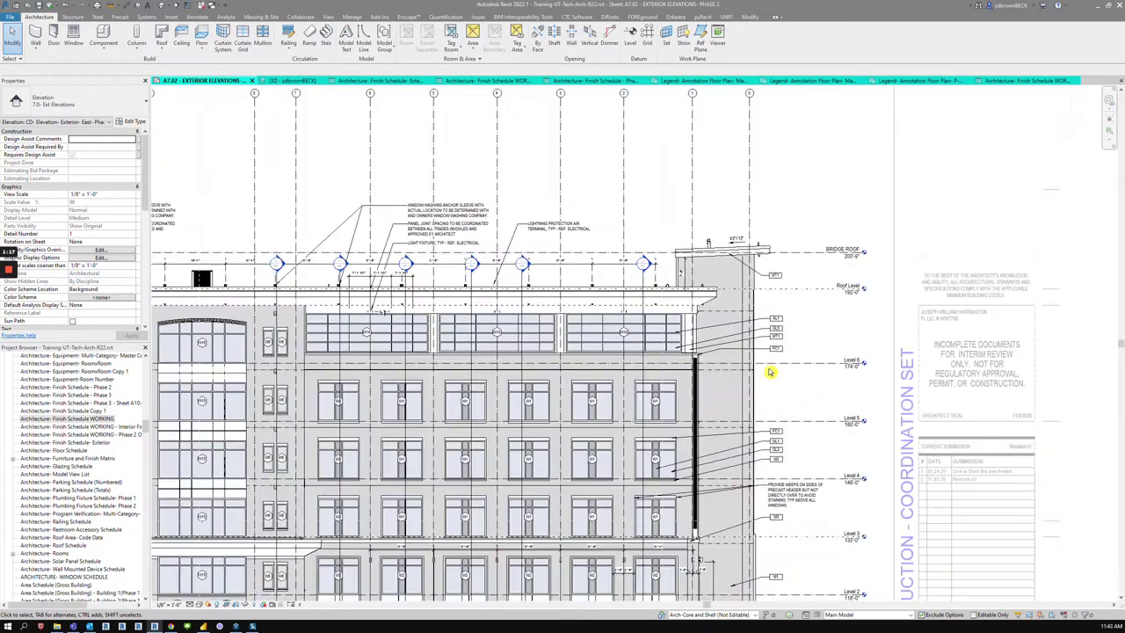
scroll(769, 371, down, 3)
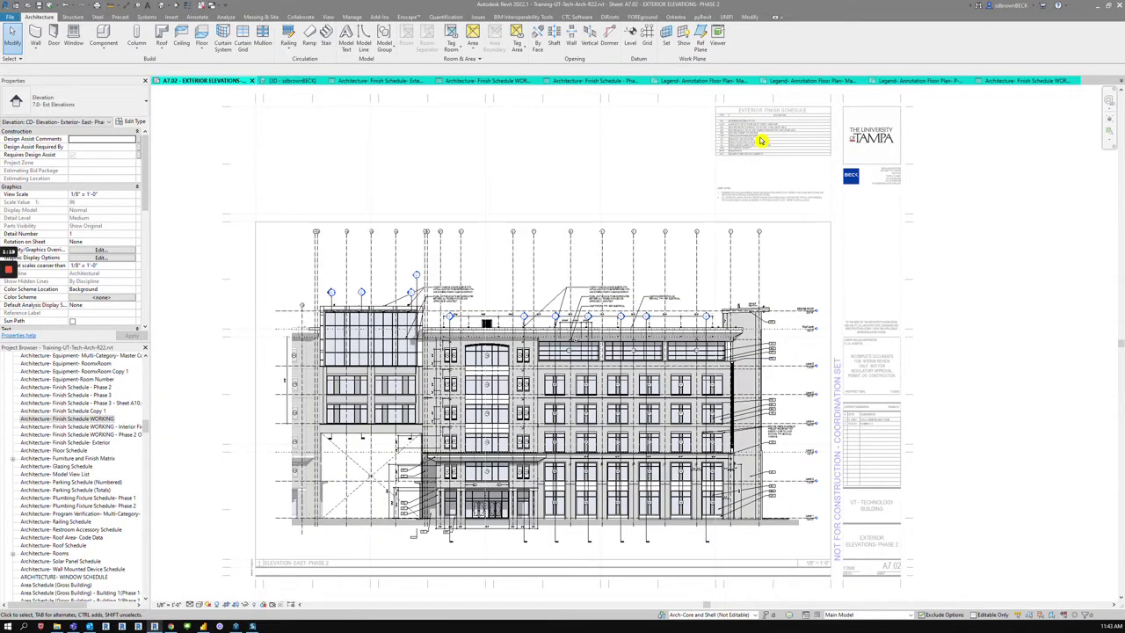
scroll(762, 397, up, 5)
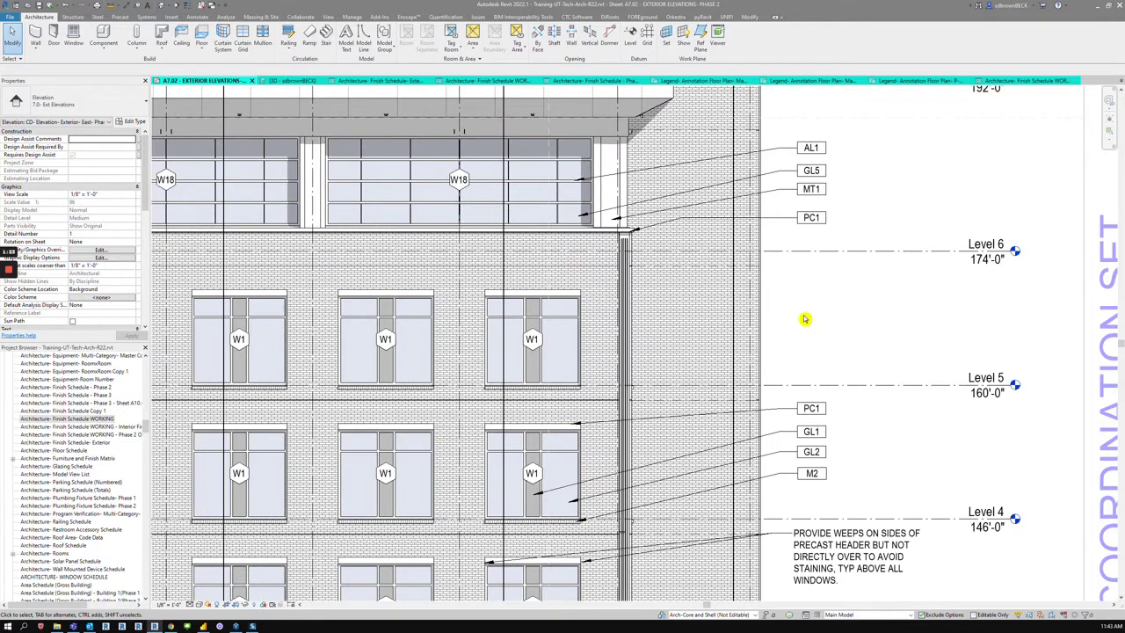
key(m)
Step: Place 1" Material-Description tags on the brick wall (BRICK- REF: SPECIFICATION) and the window glazing
key(t)
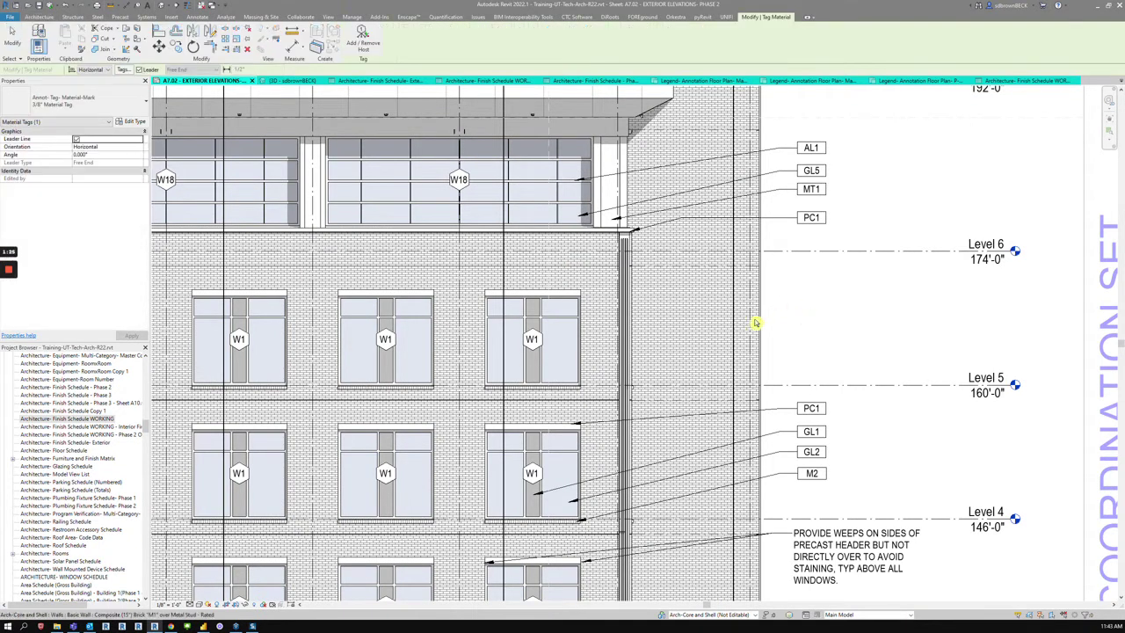
click(46, 107)
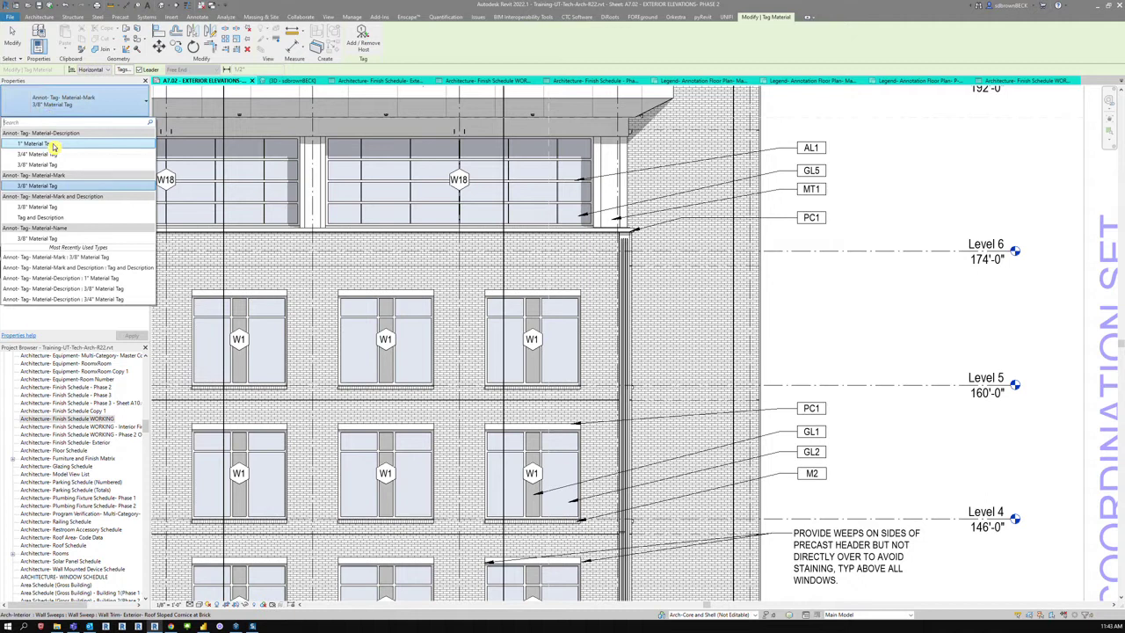
click(48, 144)
click(724, 322)
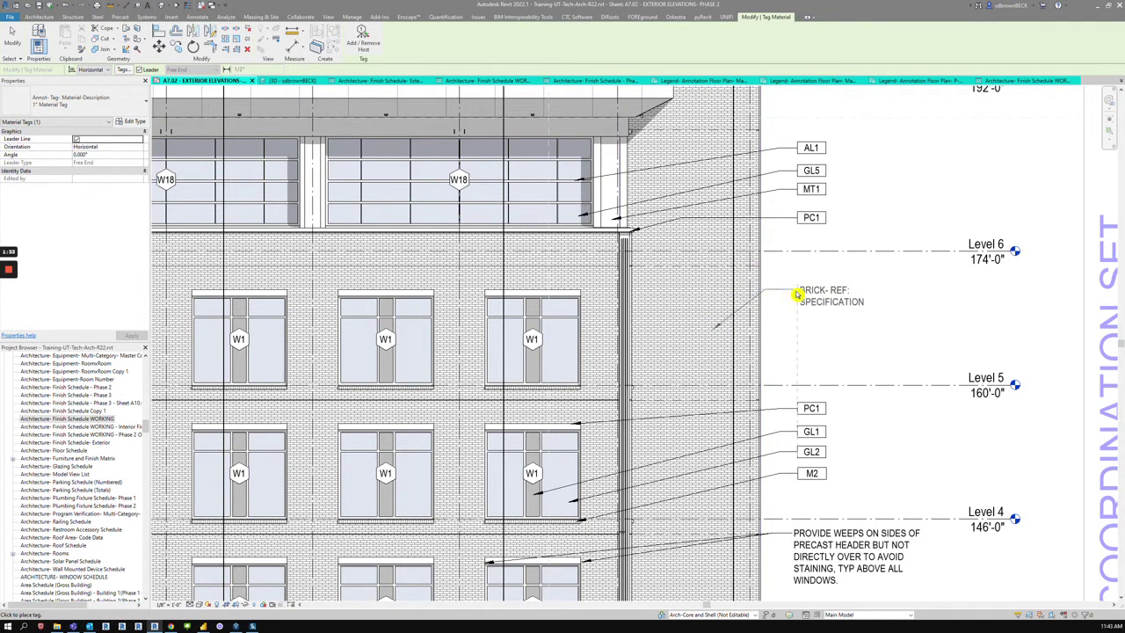
click(790, 302)
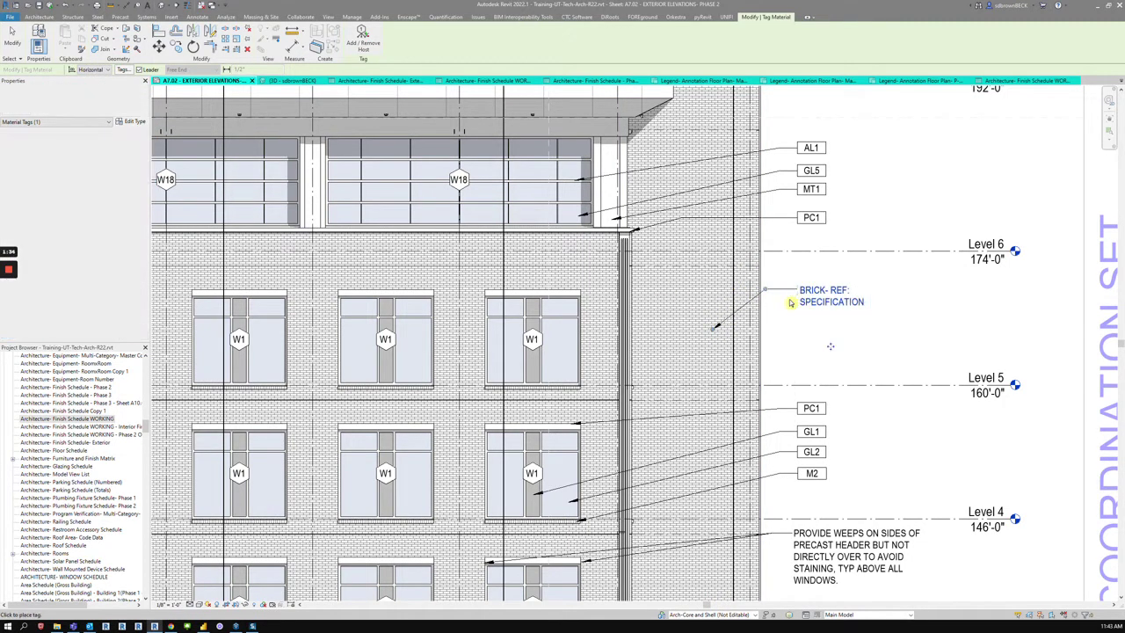
click(563, 349)
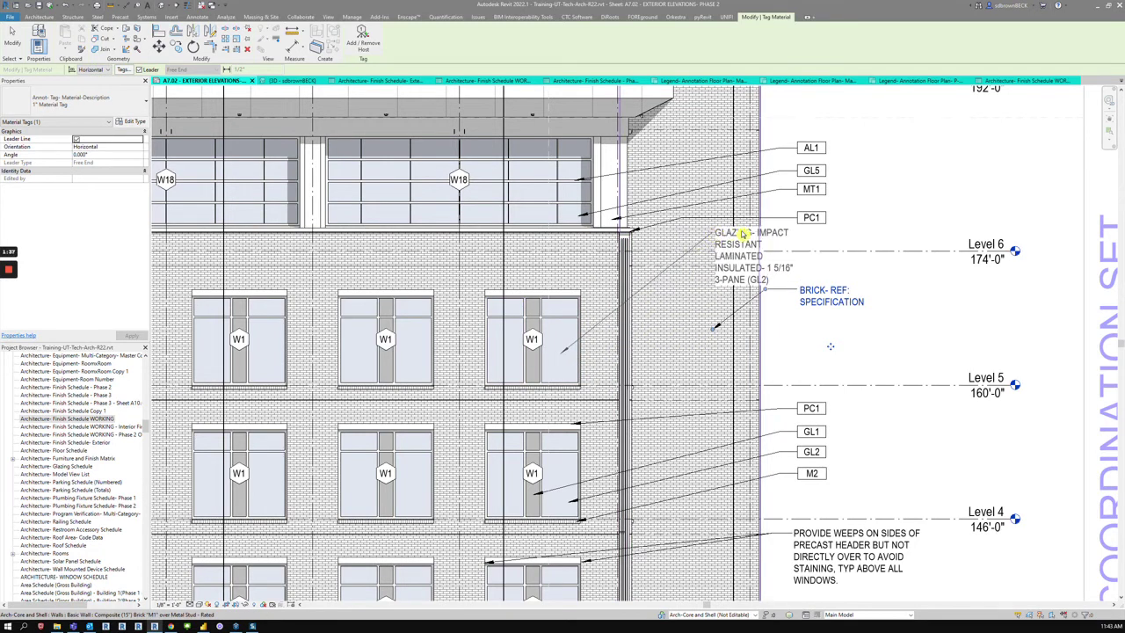
click(804, 237)
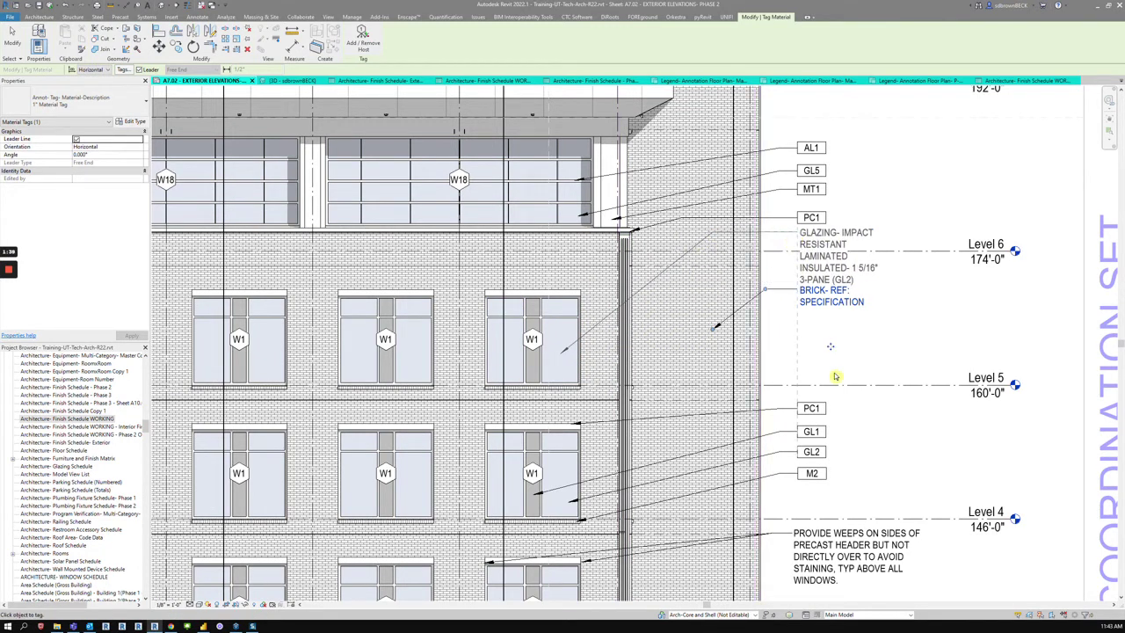
key(Escape)
key(Escape)
Step: Move the brick specification tag down, clear of the glazing note
click(816, 303)
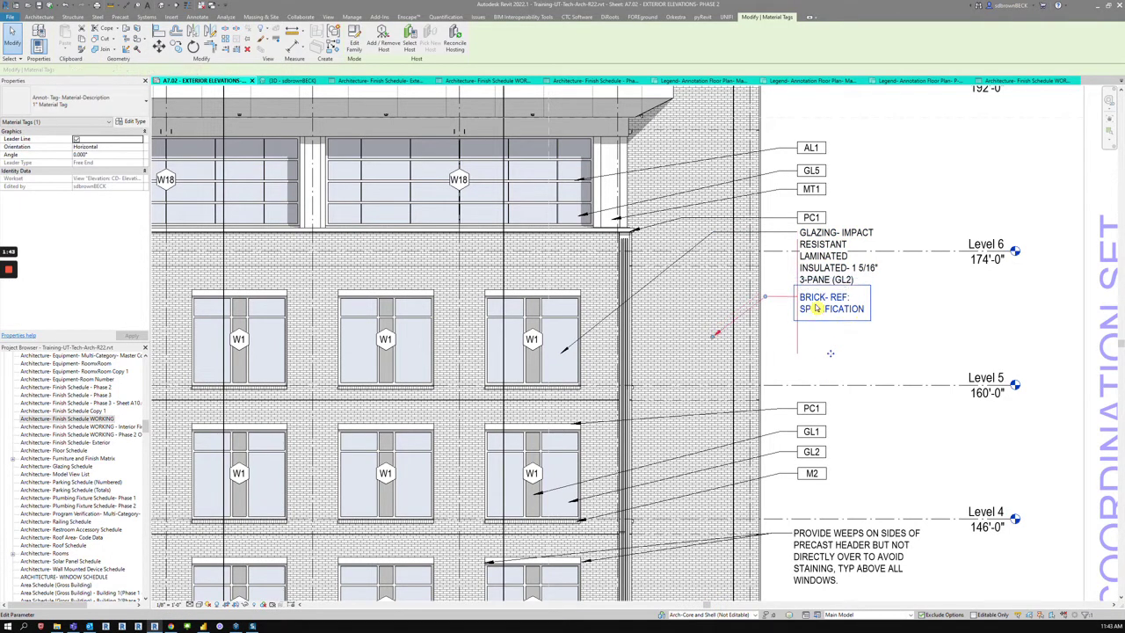
drag(815, 306, 816, 321)
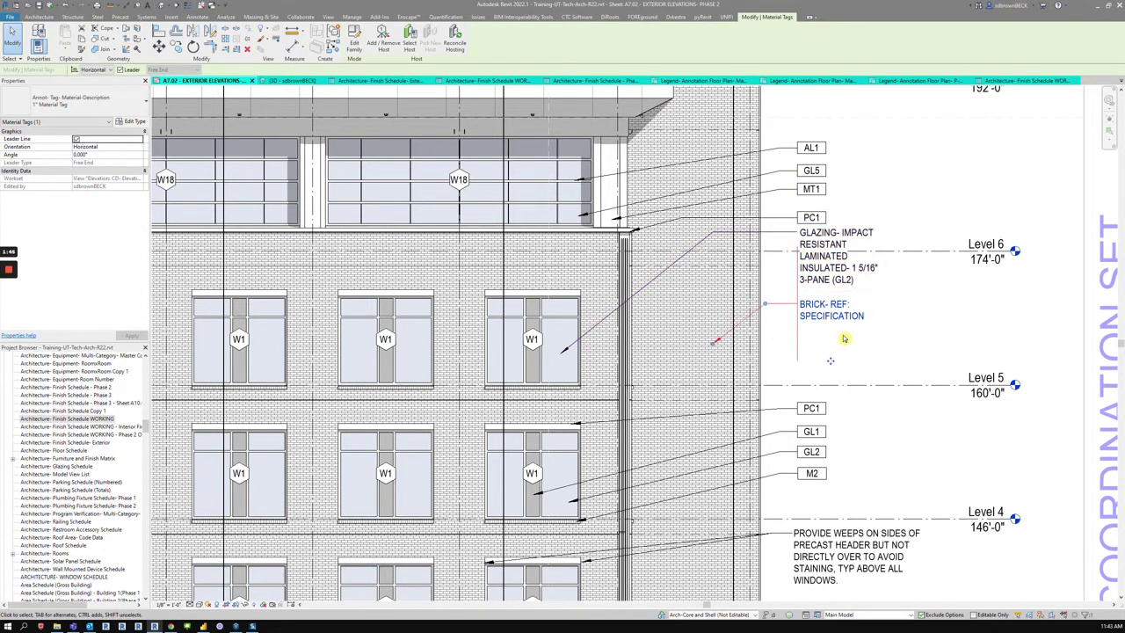
click(861, 369)
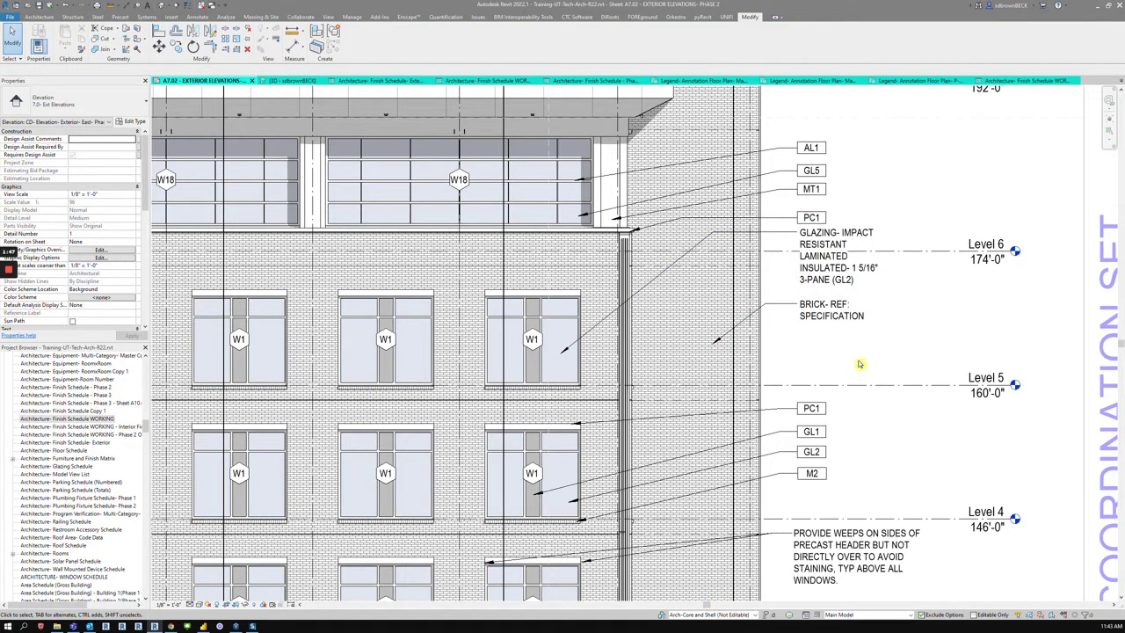
Step: Zoom out and pan the east elevation down to Level 1 and the ground-floor windows
scroll(858, 362, down, 3)
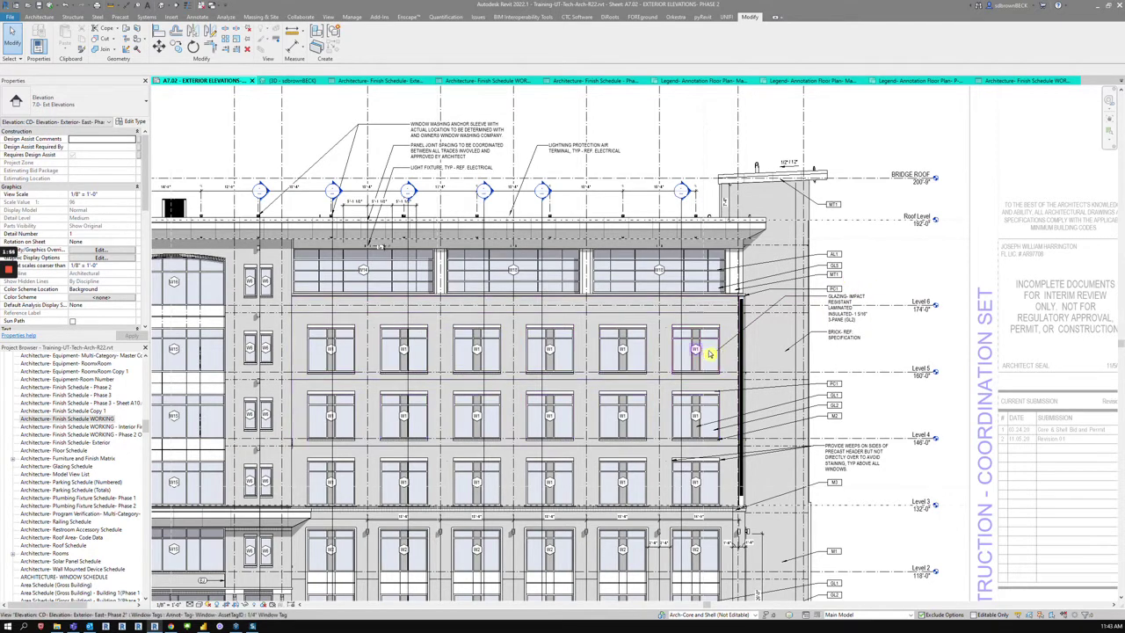
middle_drag(758, 317, 743, 289)
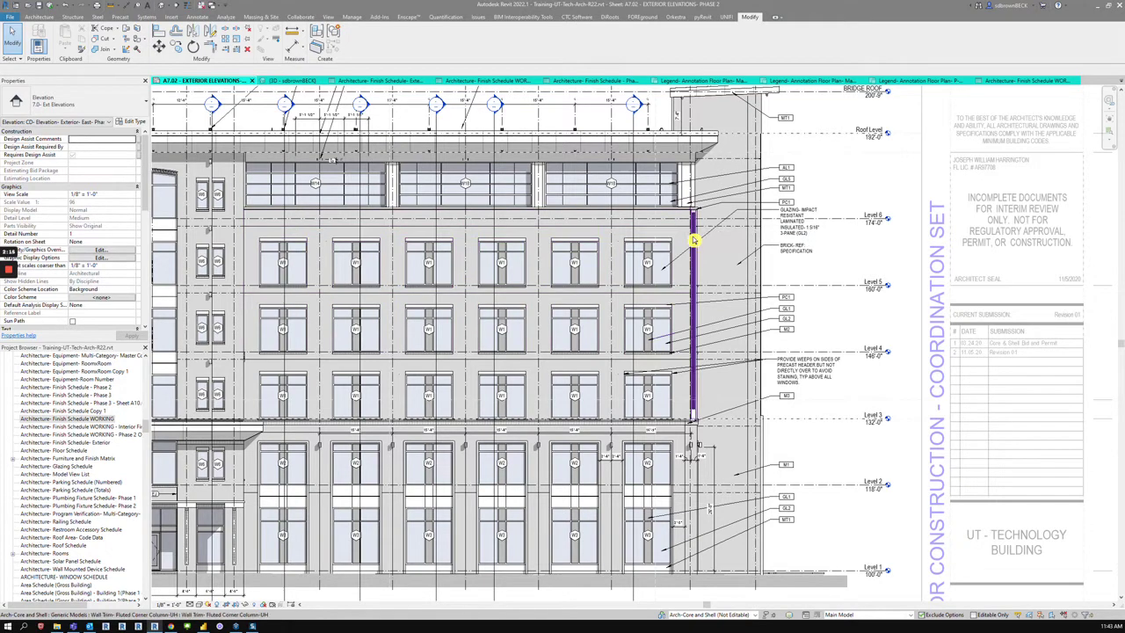
middle_drag(758, 446, 744, 366)
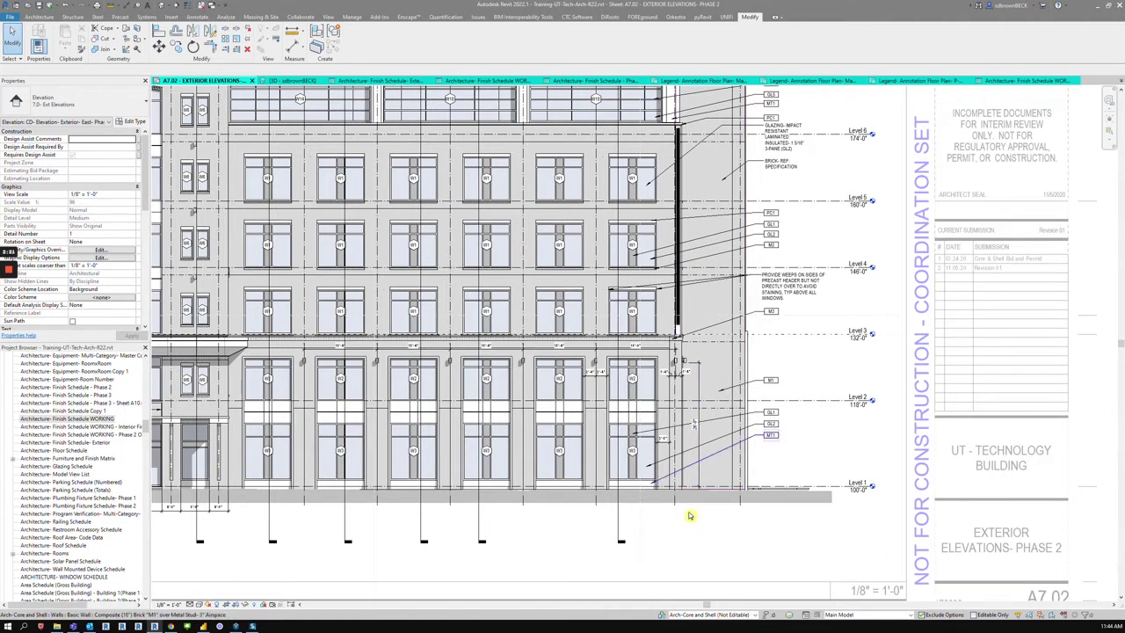
Step: Add an ALUMINUM WINDOW SYSTEM text note below the building, leadered to the right-hand ground-floor window
key(t)
key(x)
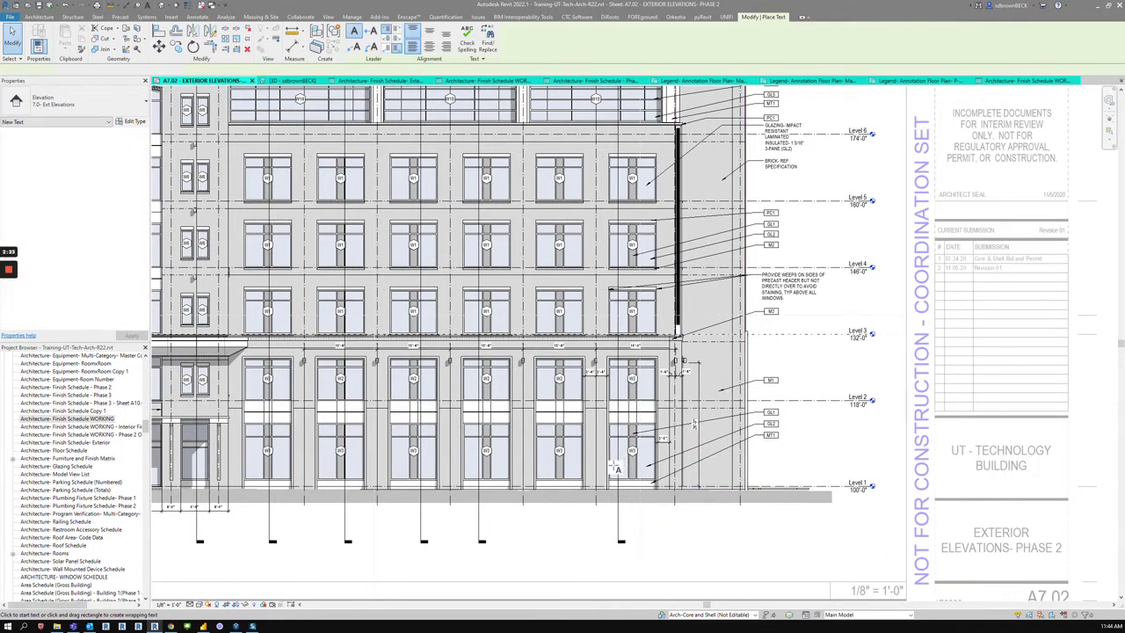
key(Escape)
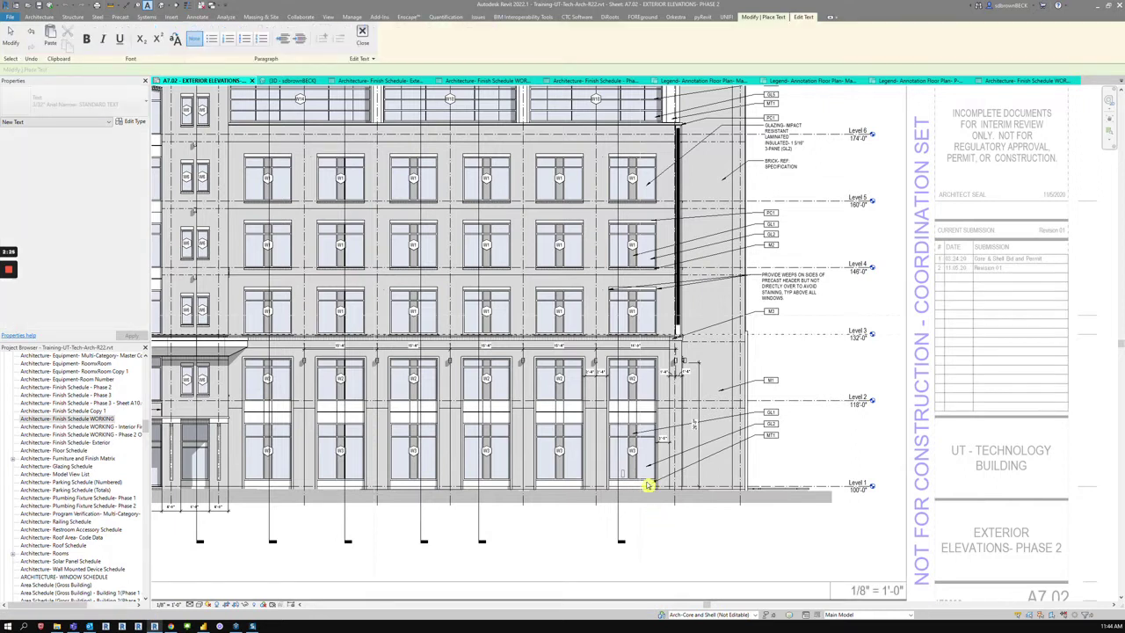
key(t)
key(x)
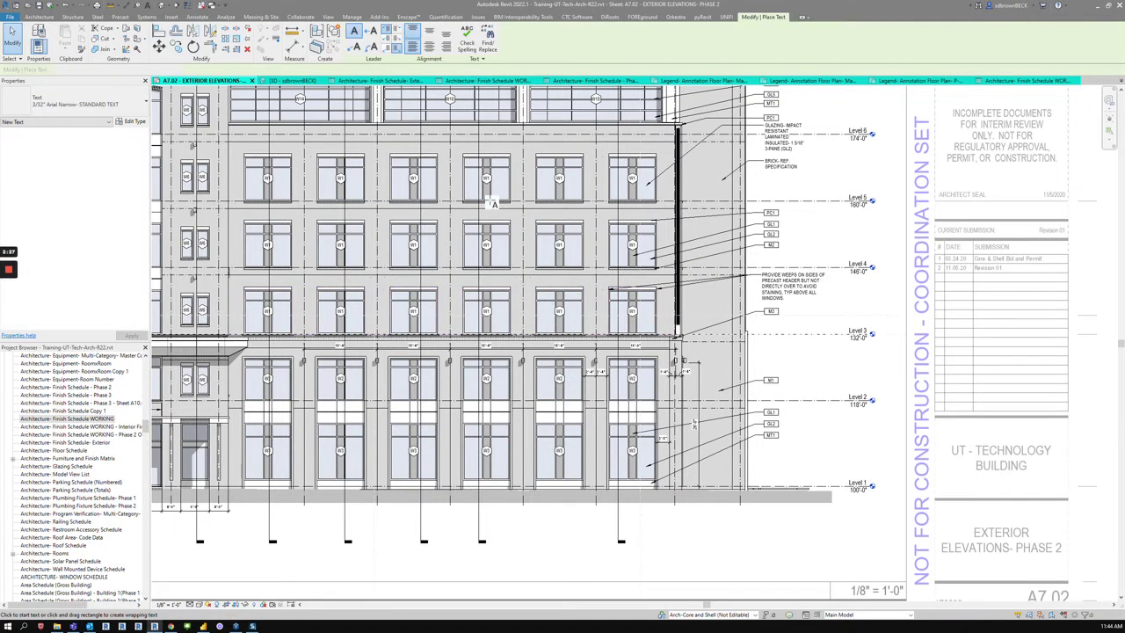
click(623, 465)
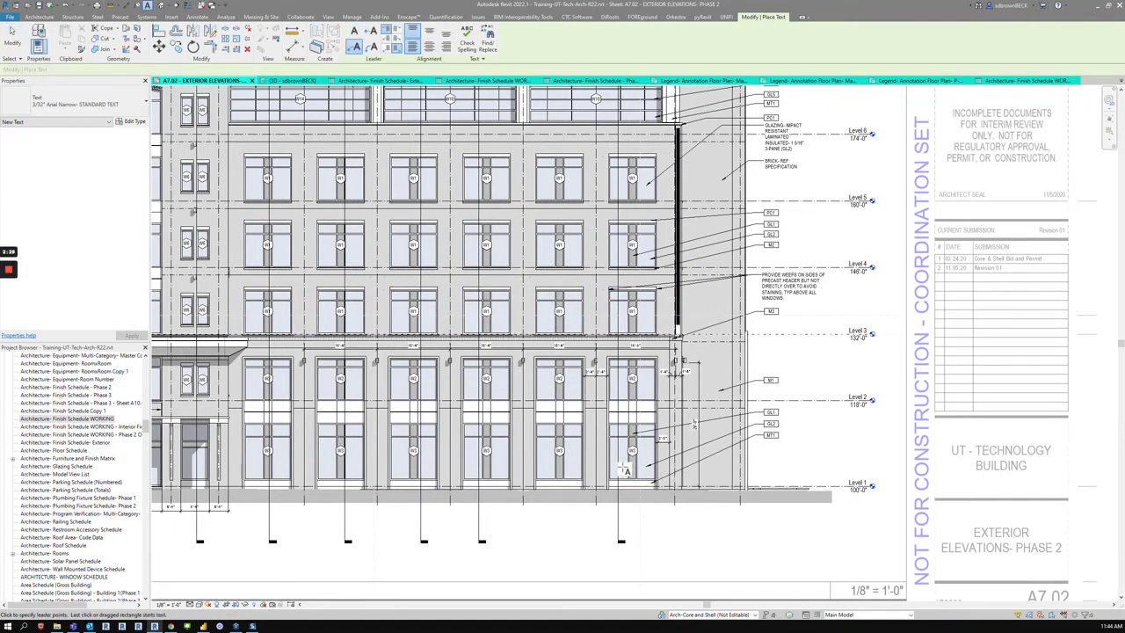
click(678, 518)
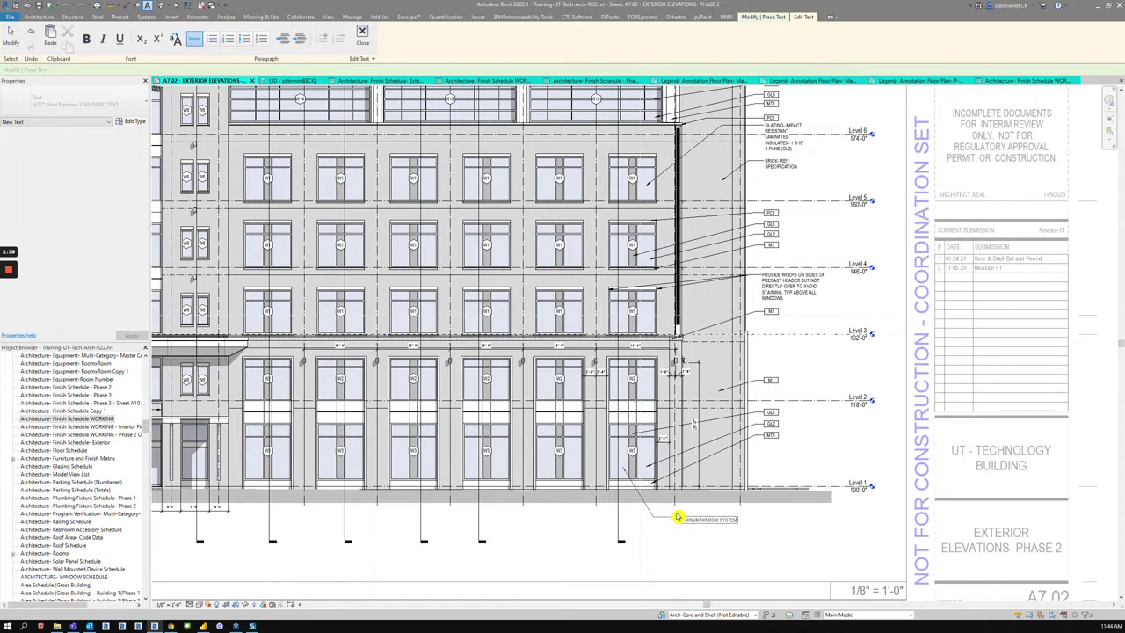
click(773, 517)
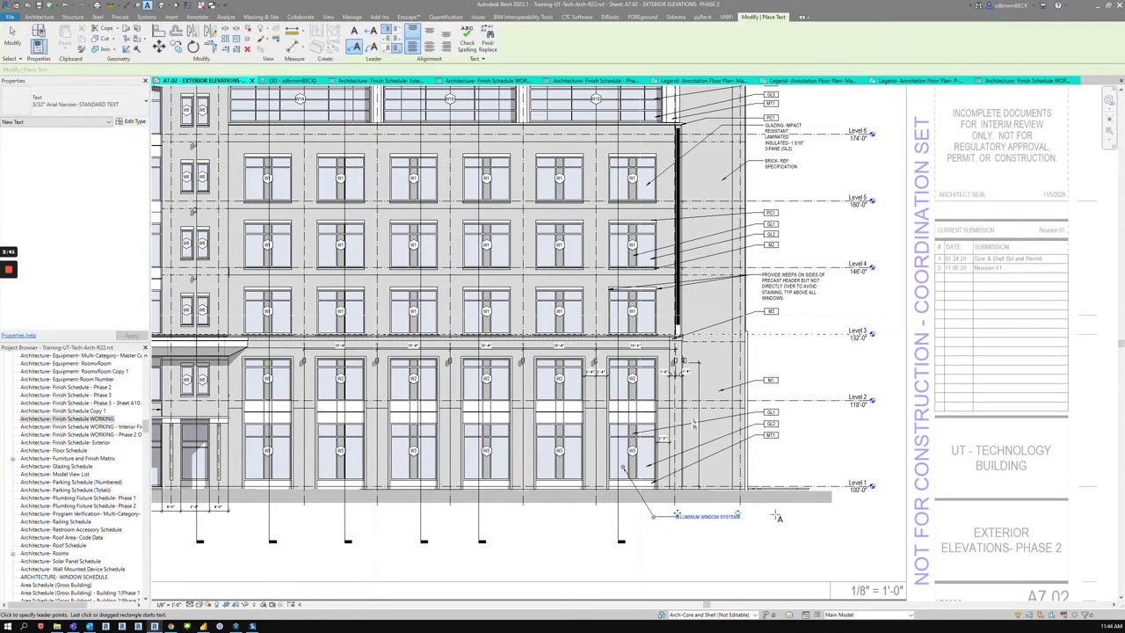
key(Escape)
key(Escape)
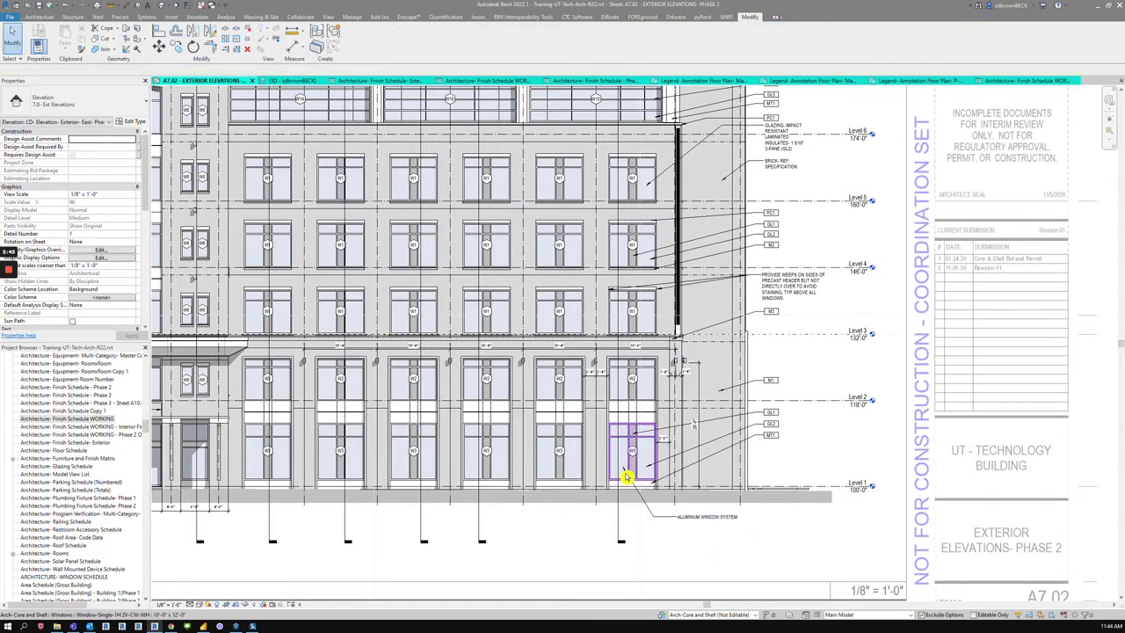
Step: Delete the ALUMINUM WINDOW SYSTEM text note and its leader
click(668, 517)
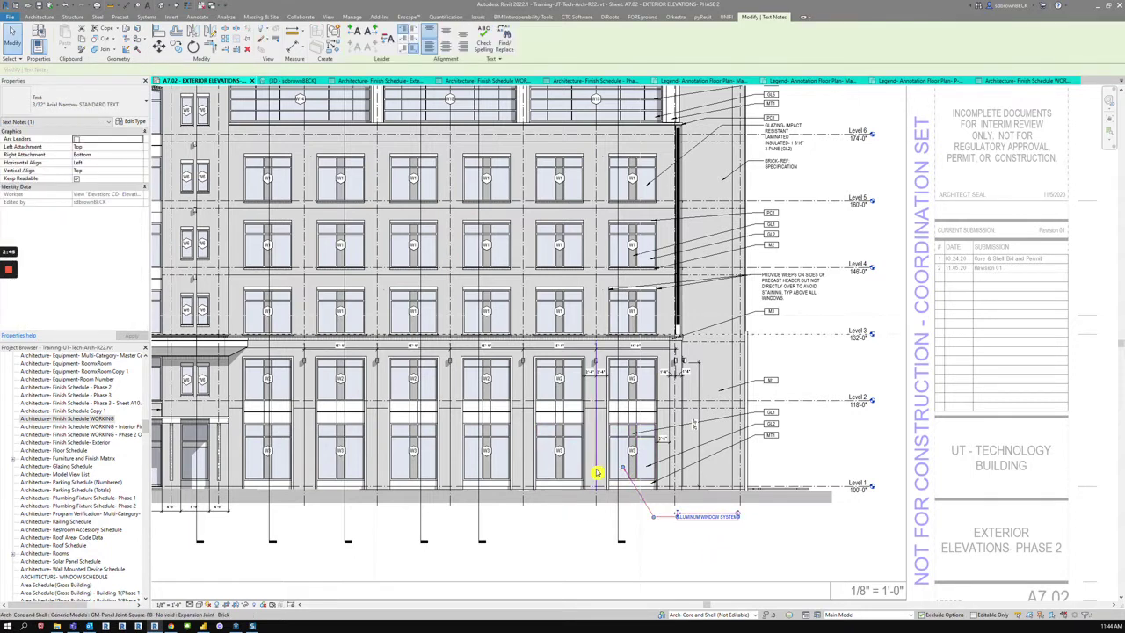
key(Escape)
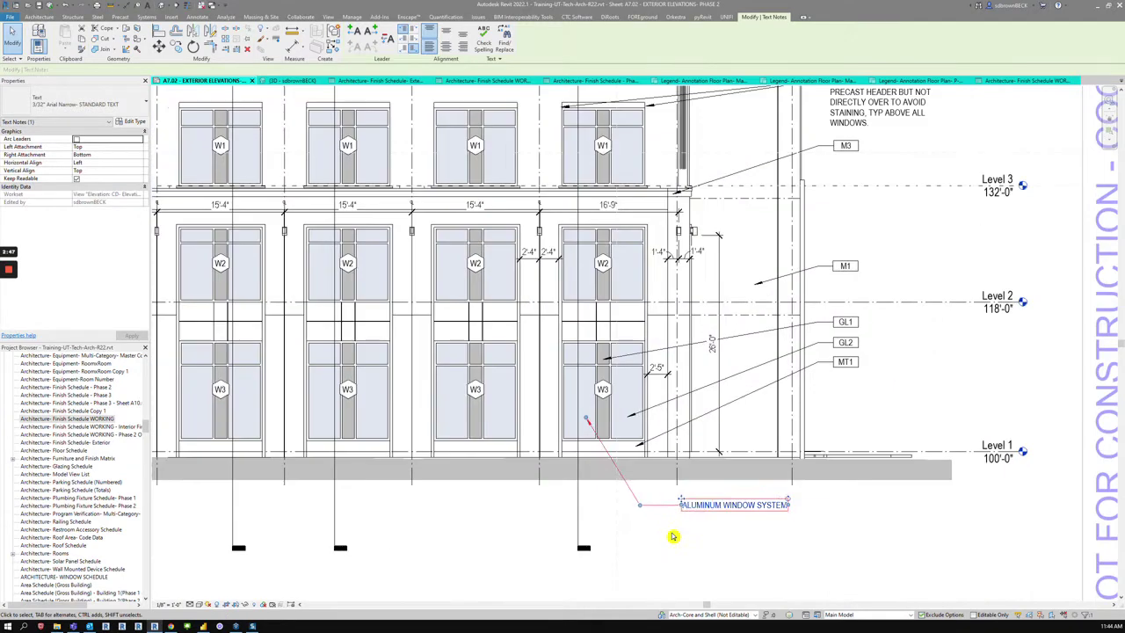
scroll(668, 527, up, 3)
click(665, 518)
key(Delete)
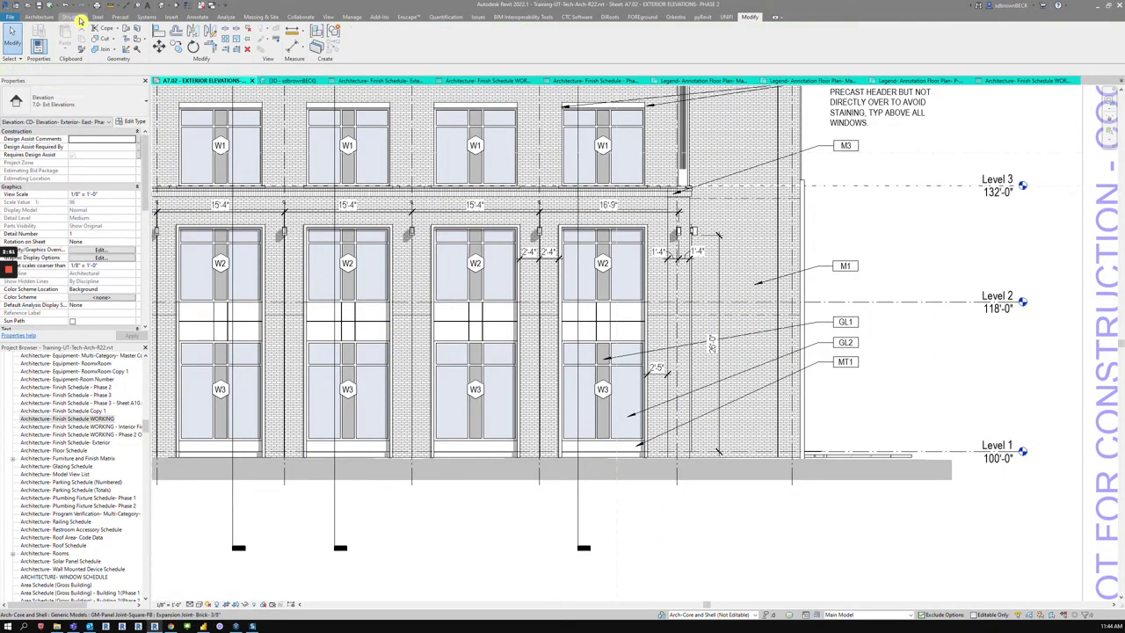
Step: Start a Multi-Category Tag using the Description 2" tag type
click(197, 16)
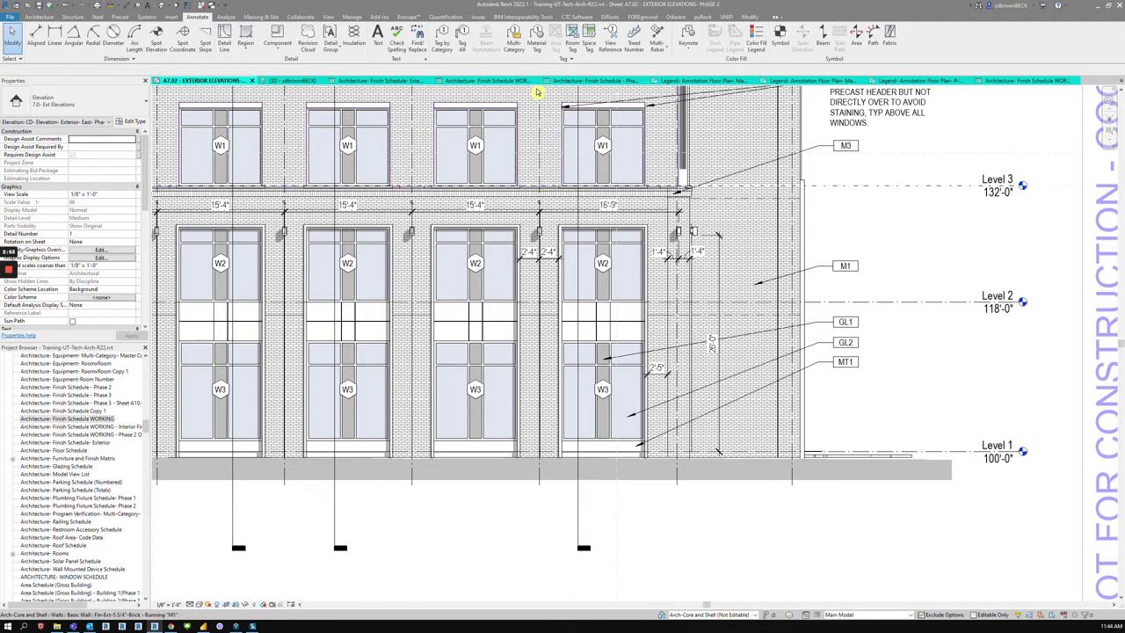
click(513, 37)
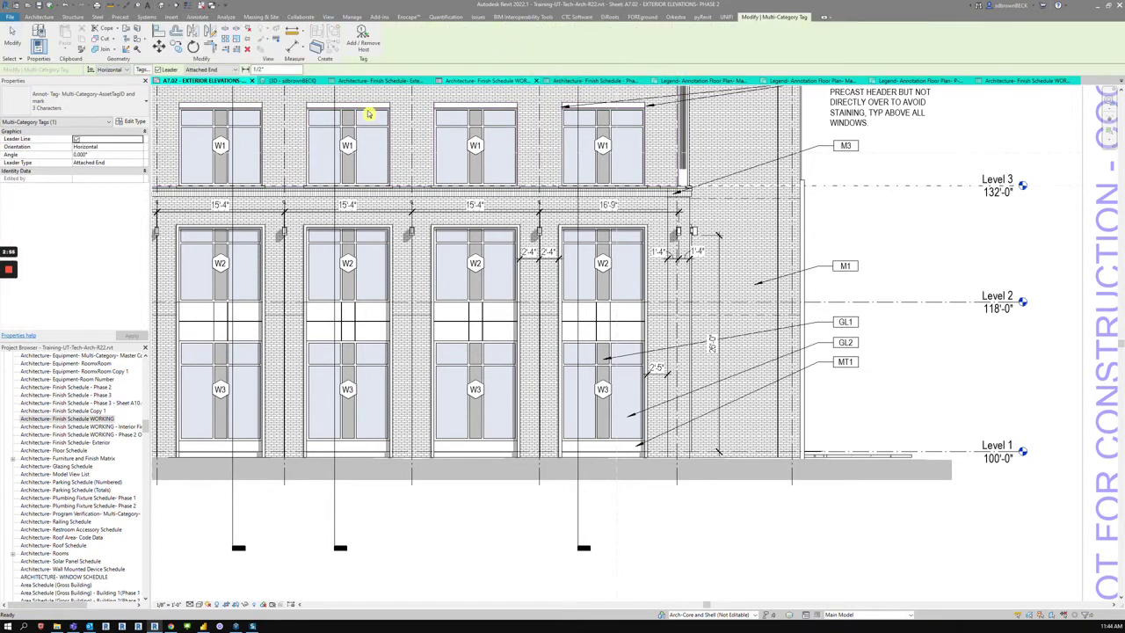
click(93, 103)
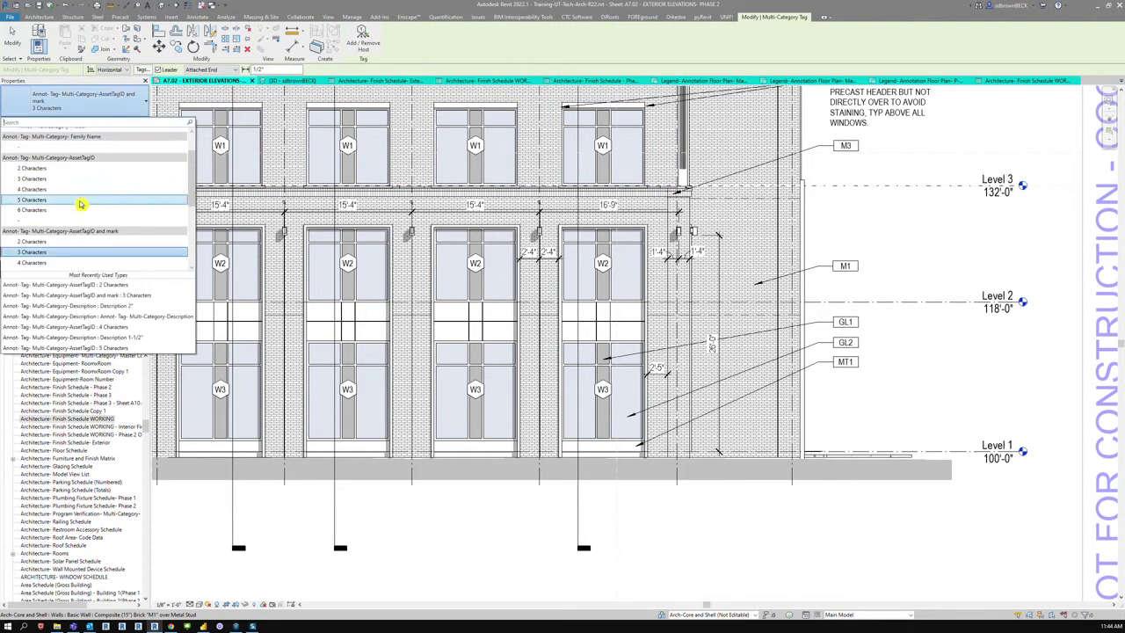
scroll(79, 204, up, 1)
scroll(79, 204, down, 3)
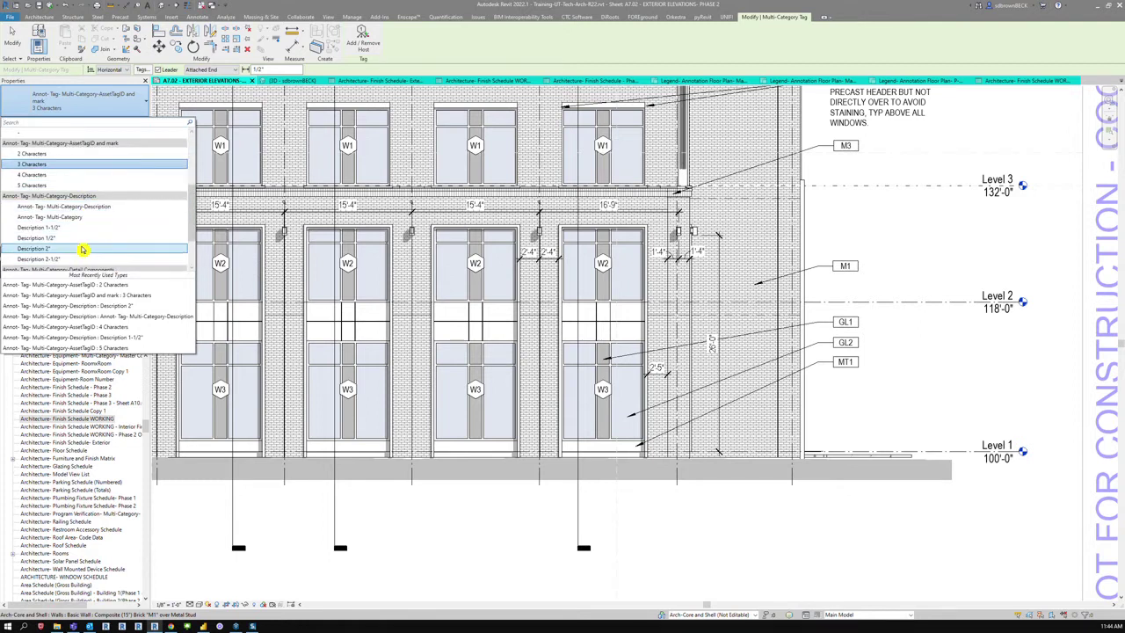
key(Escape)
click(88, 99)
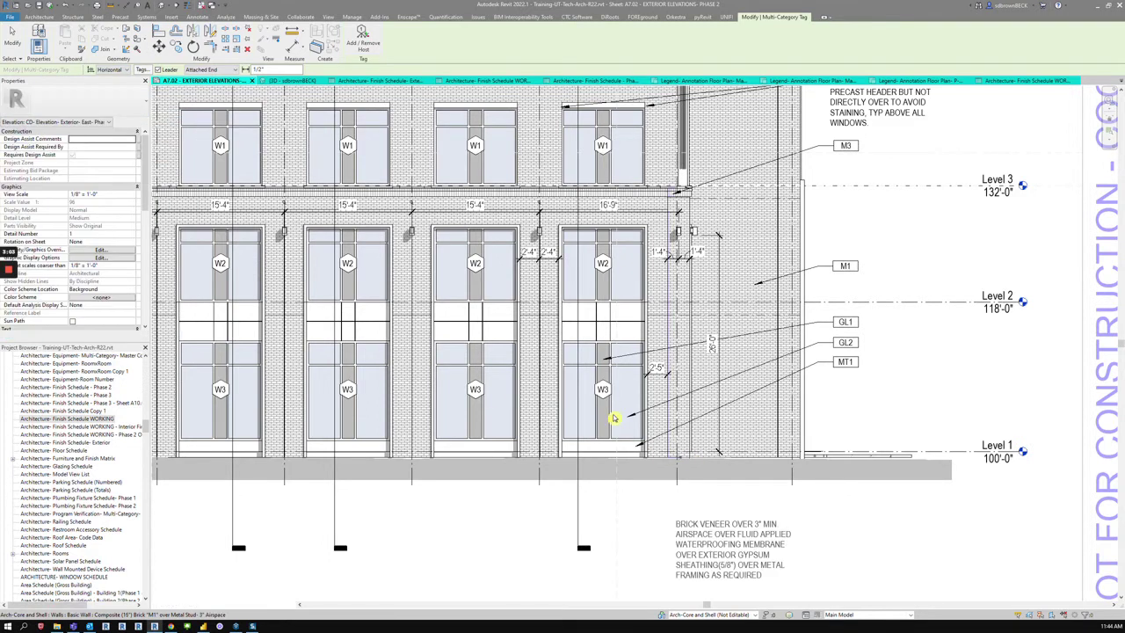
click(79, 238)
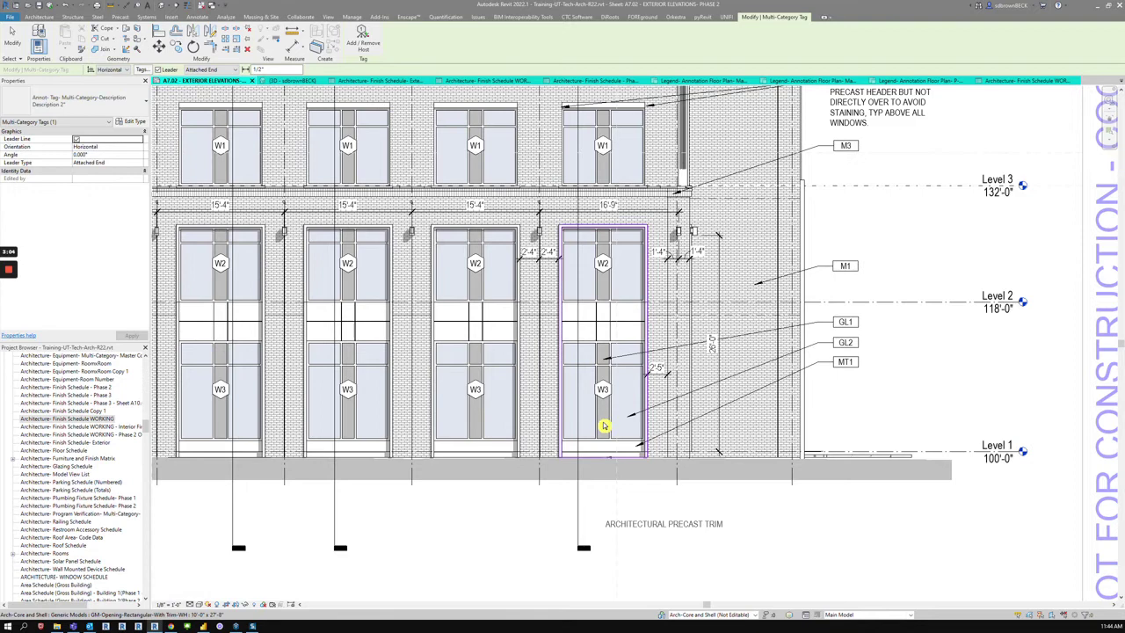
Step: Place an ALUMINUM WINDOW tag below the elevation with a free-end leader to the lower-right W3 window
click(224, 69)
click(204, 88)
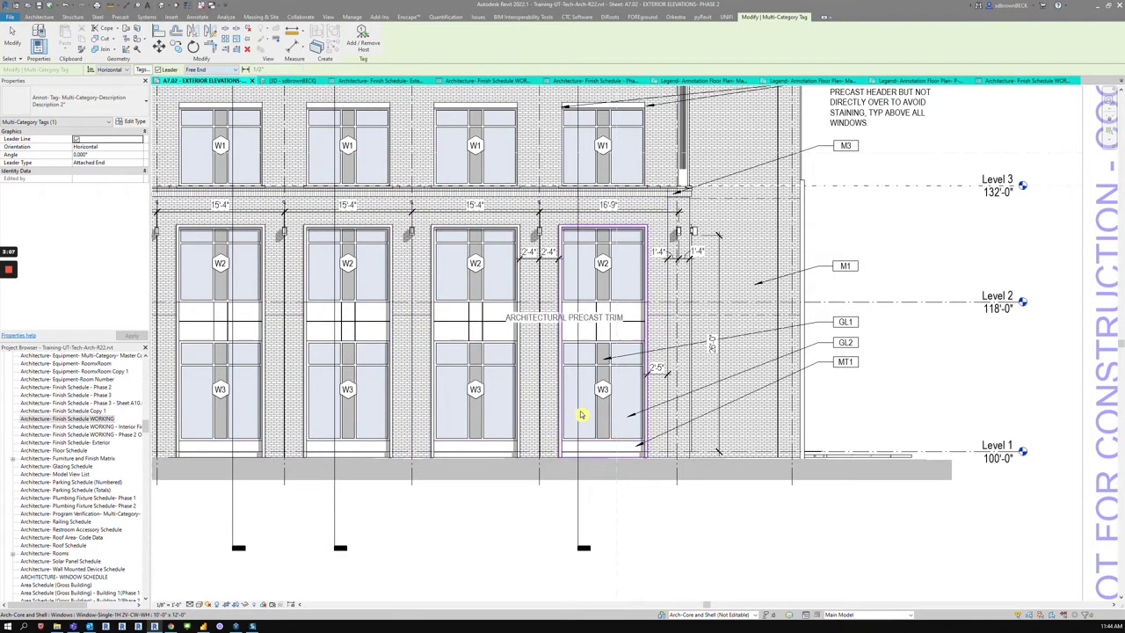
middle_drag(580, 415, 545, 336)
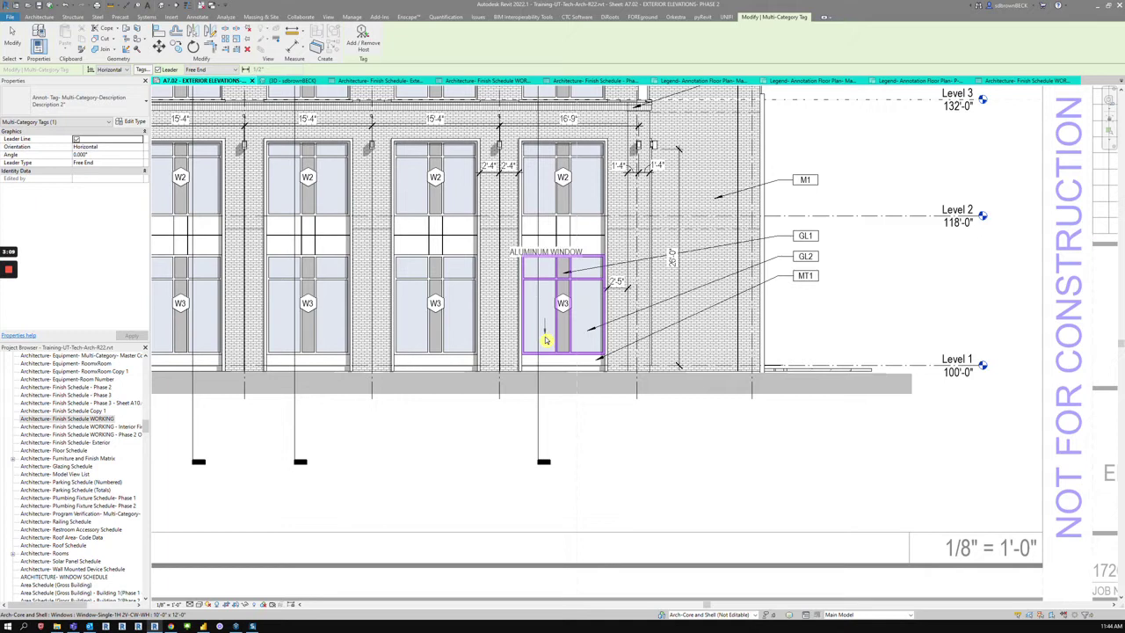
click(544, 338)
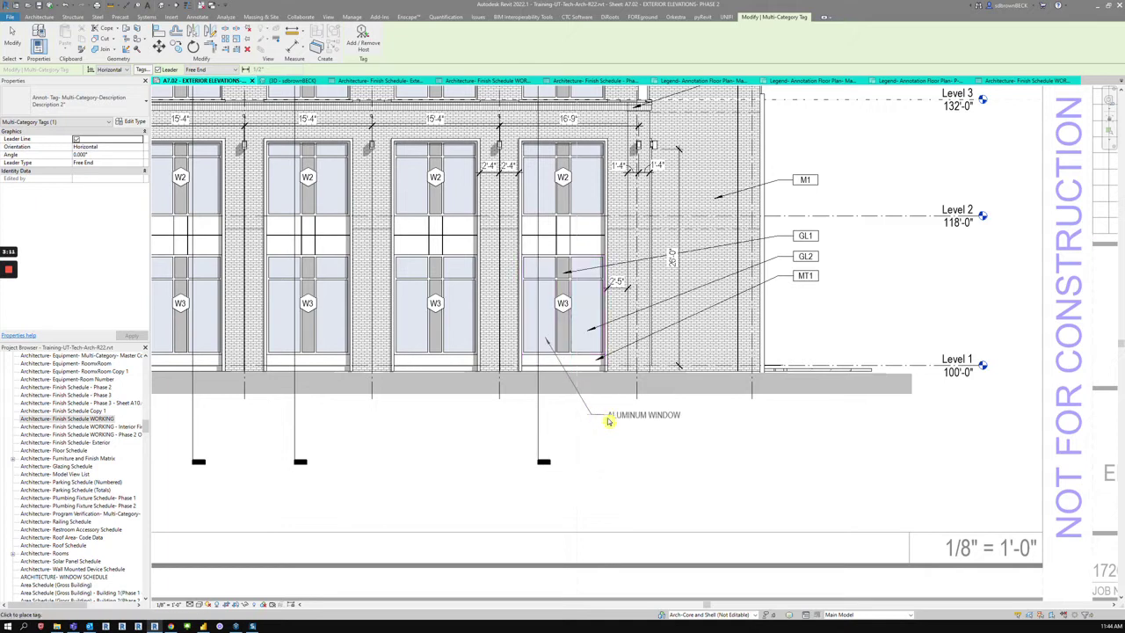
click(605, 418)
key(Escape)
click(572, 329)
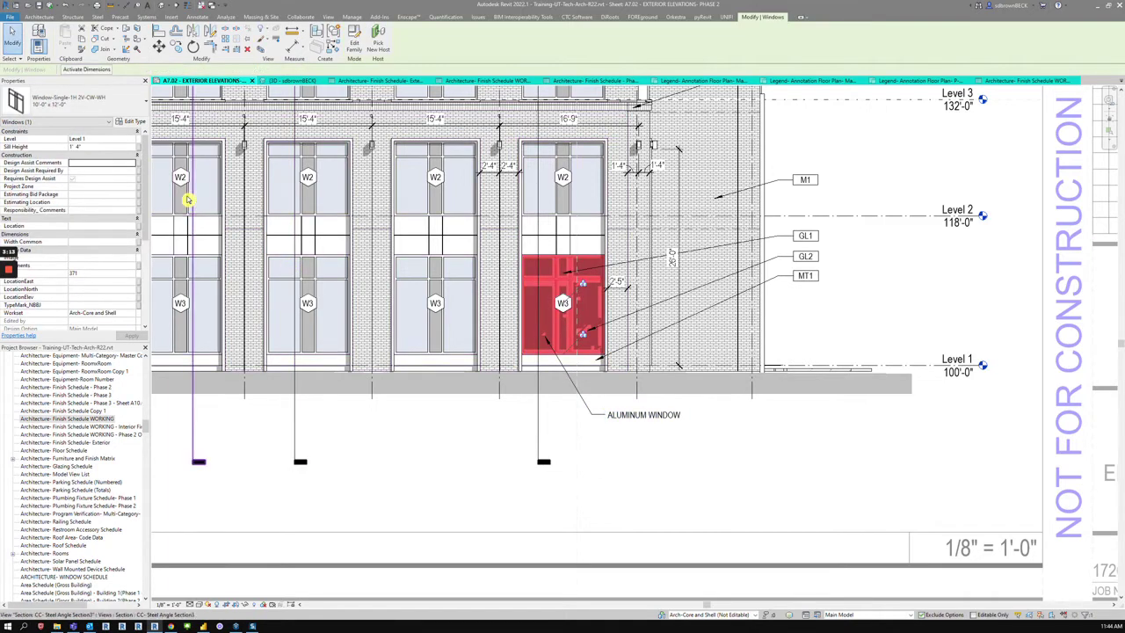
click(132, 121)
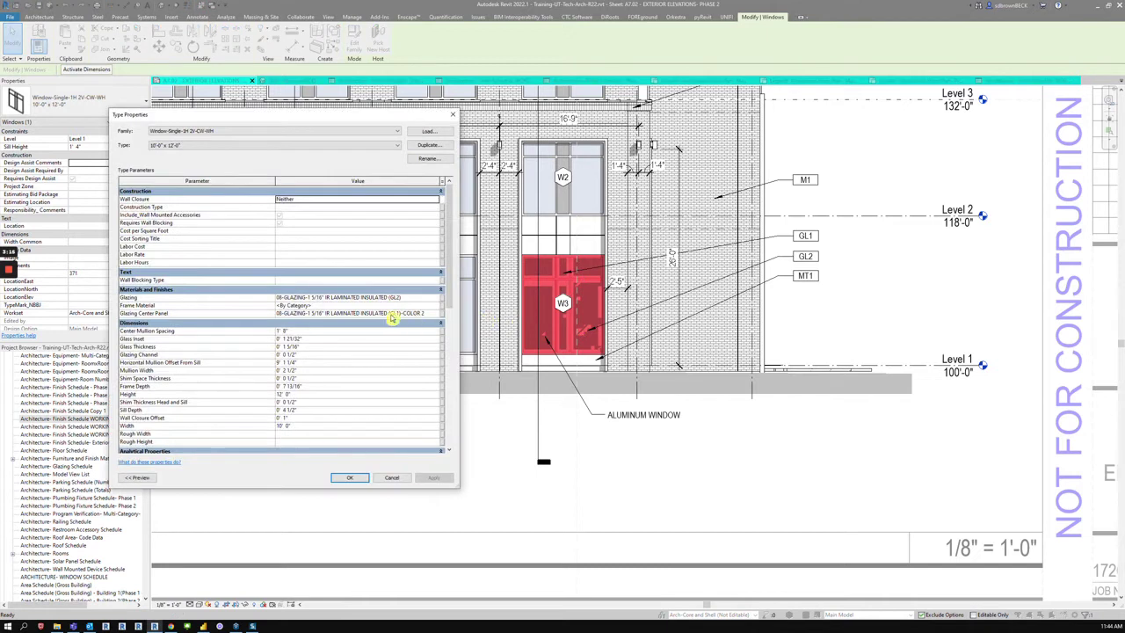
scroll(274, 313, down, 8)
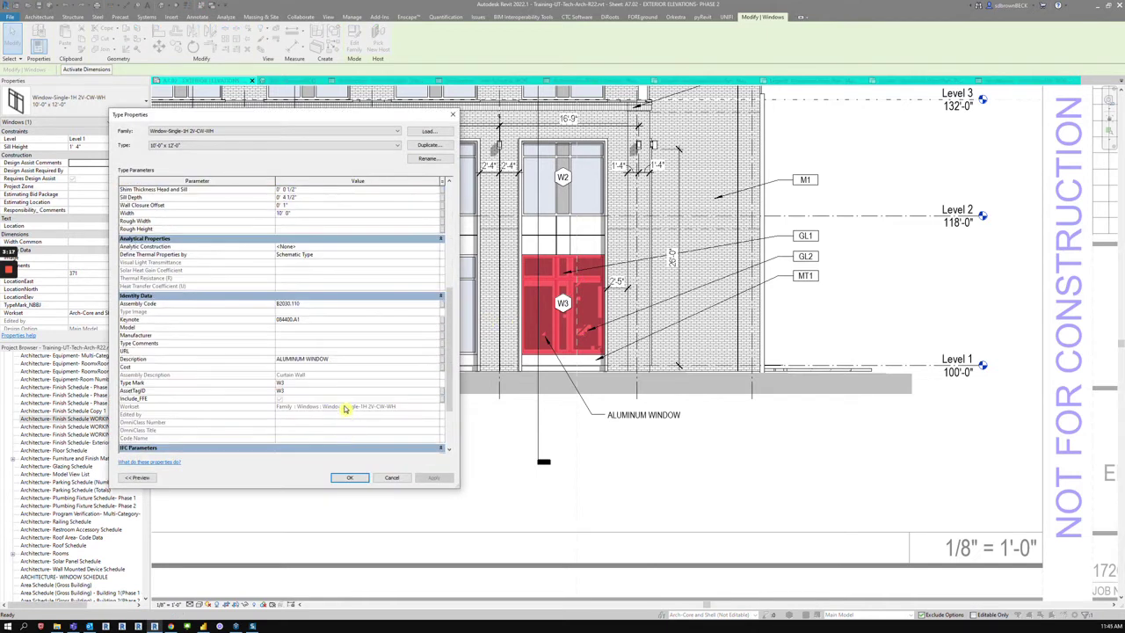
click(346, 361)
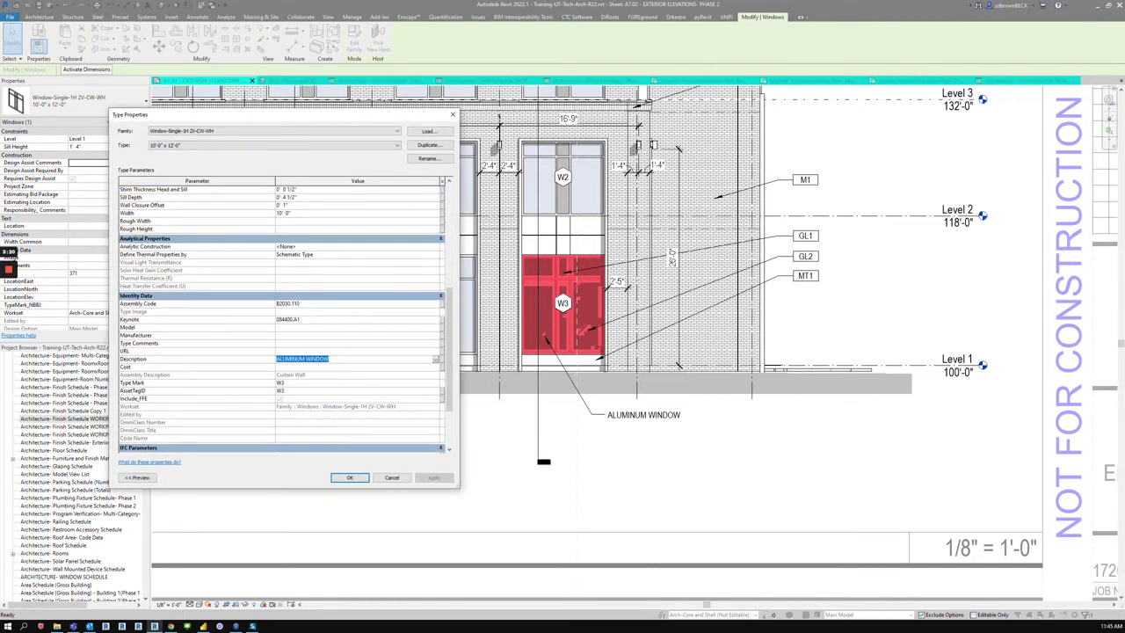
click(393, 477)
click(662, 424)
click(662, 425)
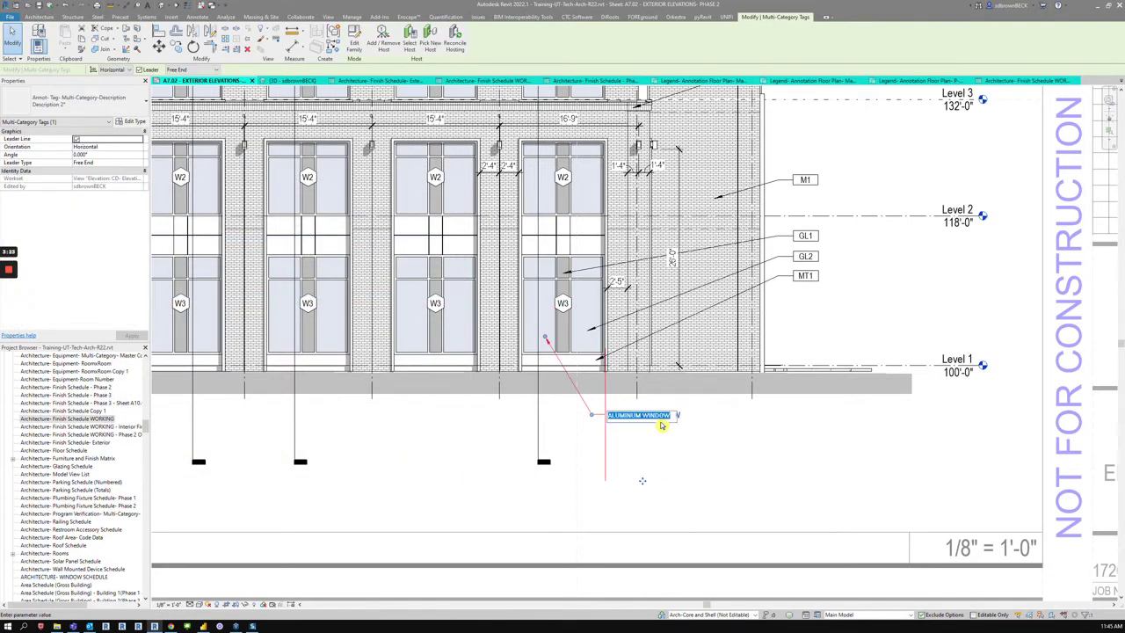
click(672, 472)
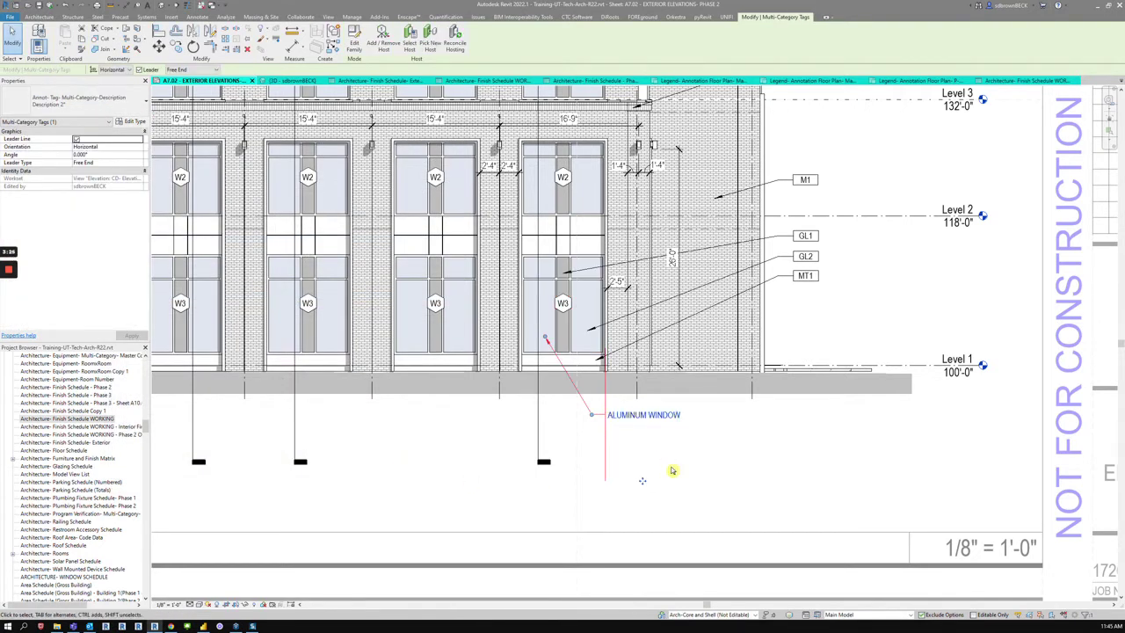
click(672, 471)
click(559, 335)
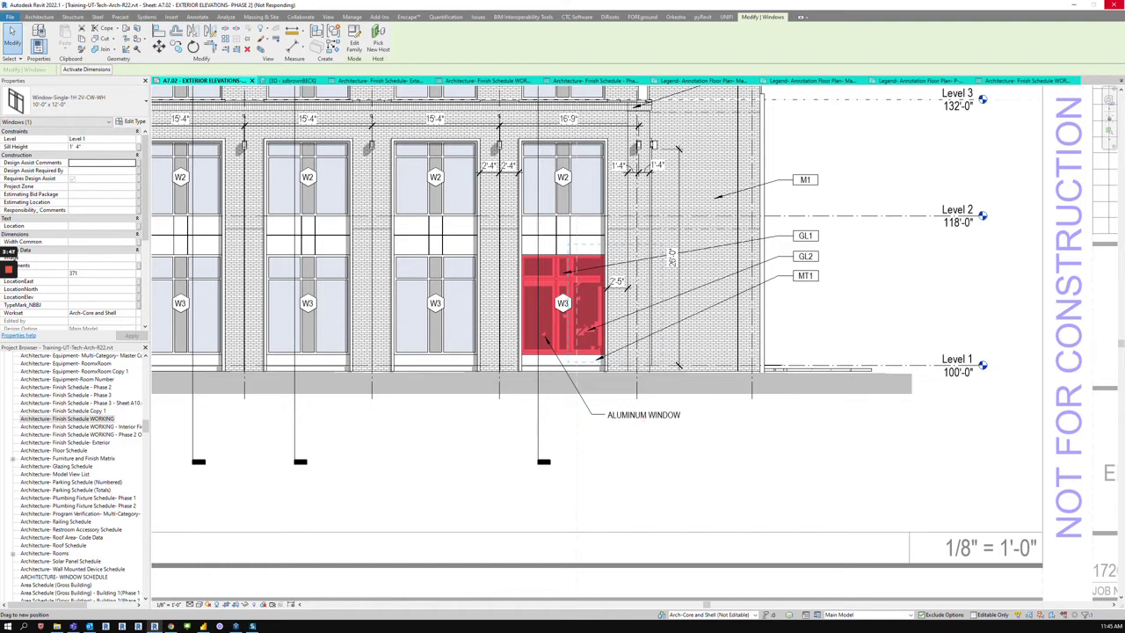
mouse_move(9, 274)
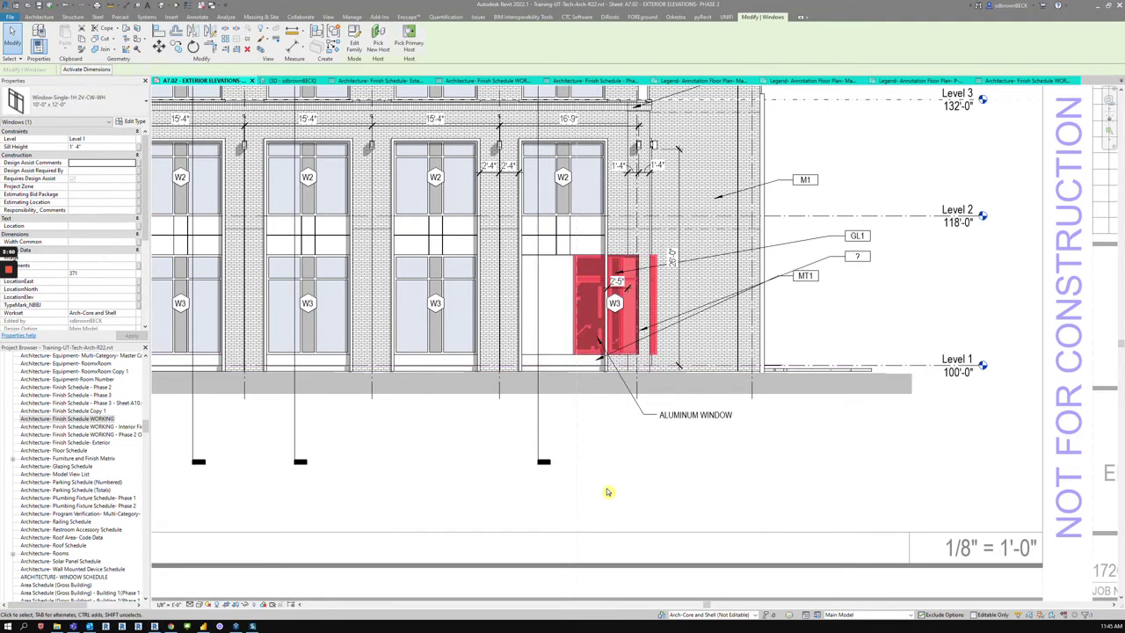
click(608, 489)
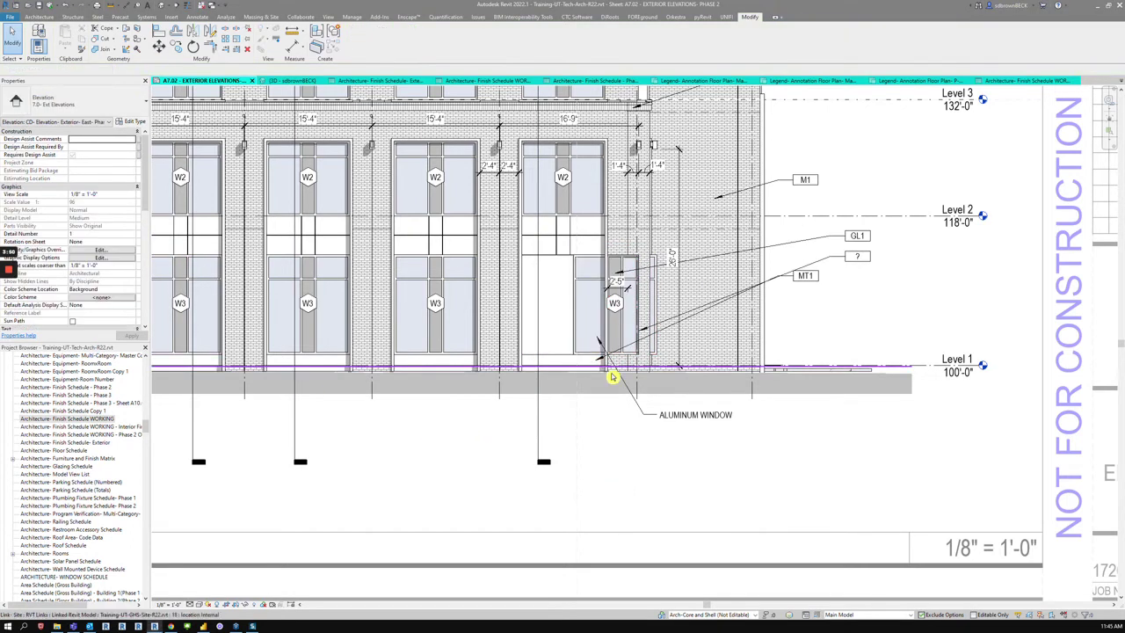
click(557, 432)
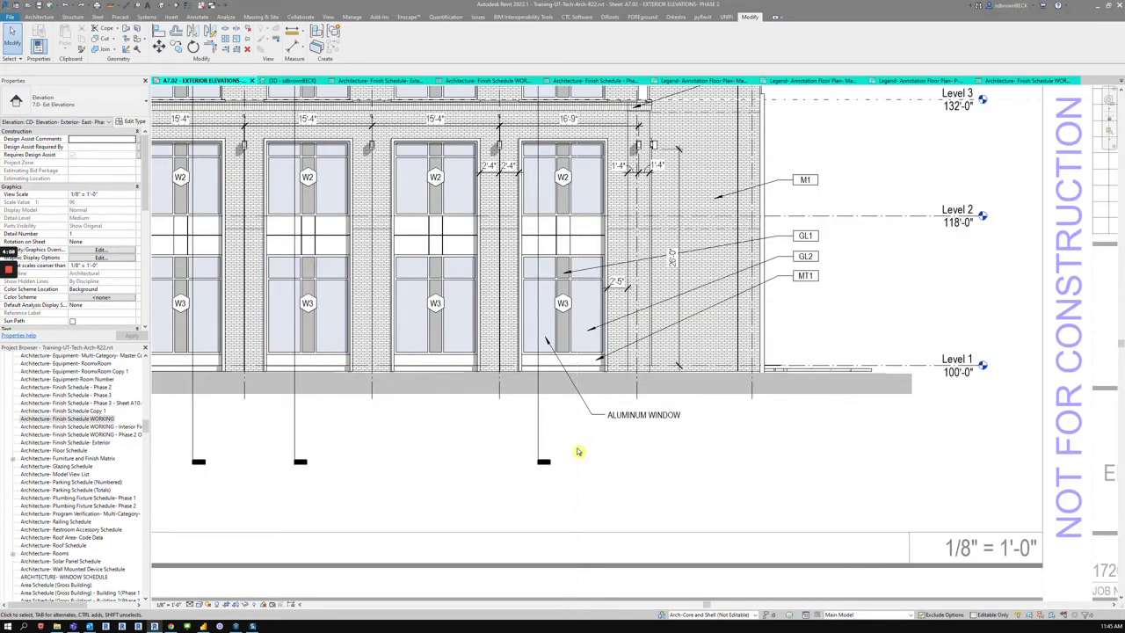
scroll(578, 453, down, 2)
middle_drag(578, 453, 648, 459)
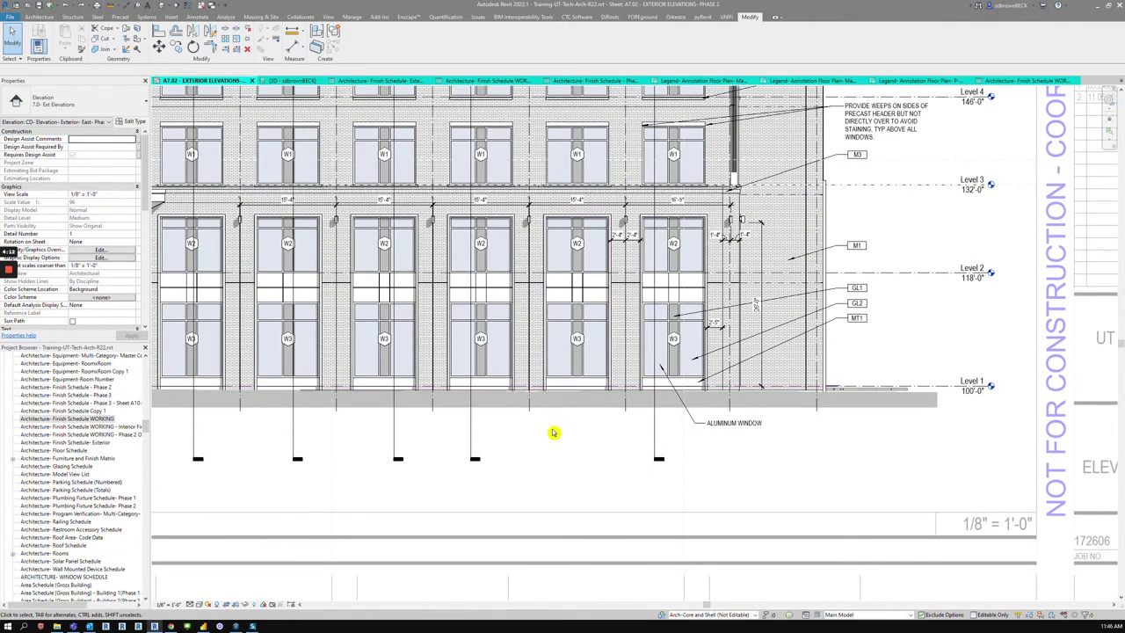
Step: Tag the precast trim around the window bay with an ARCHITECTURAL PRECAST TRIM tag below the elevation
key(t)
key(m)
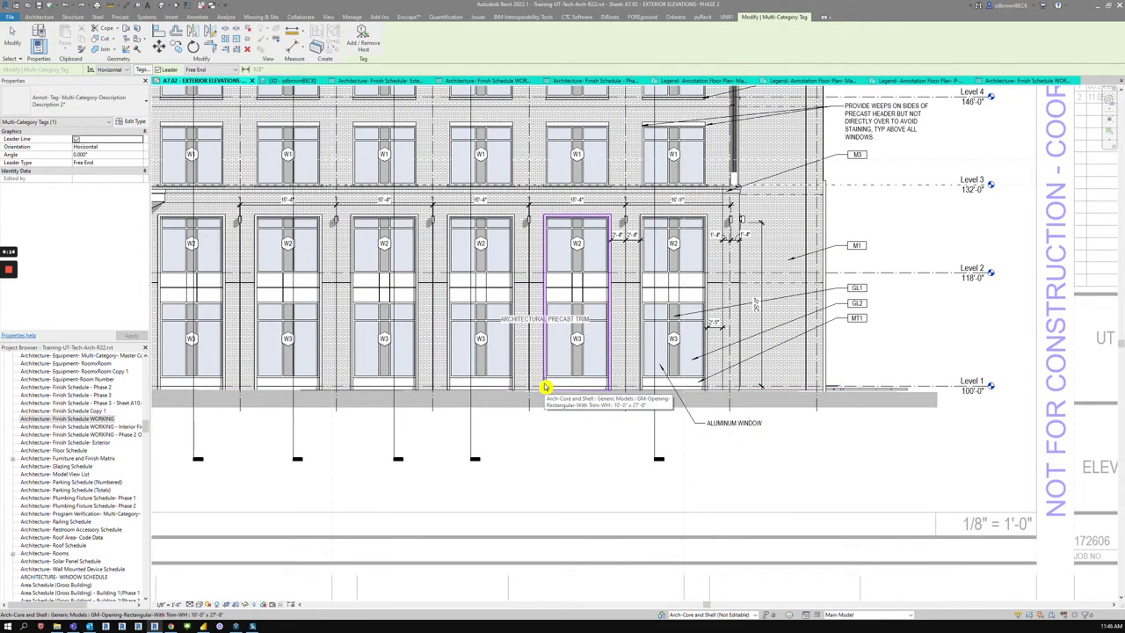
click(545, 388)
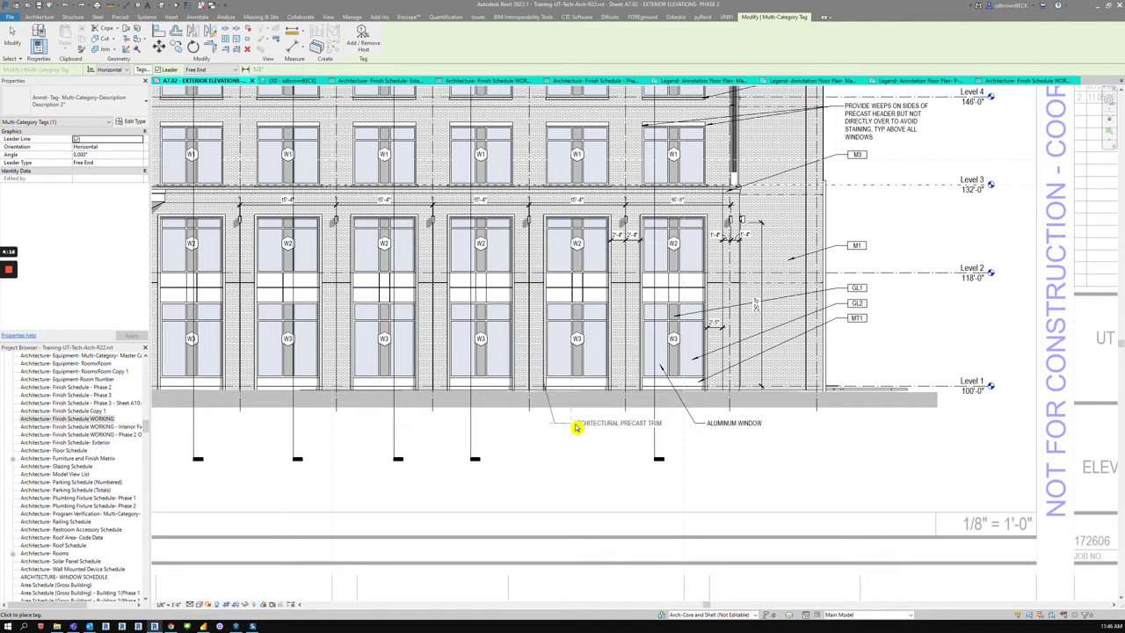
click(576, 427)
key(Escape)
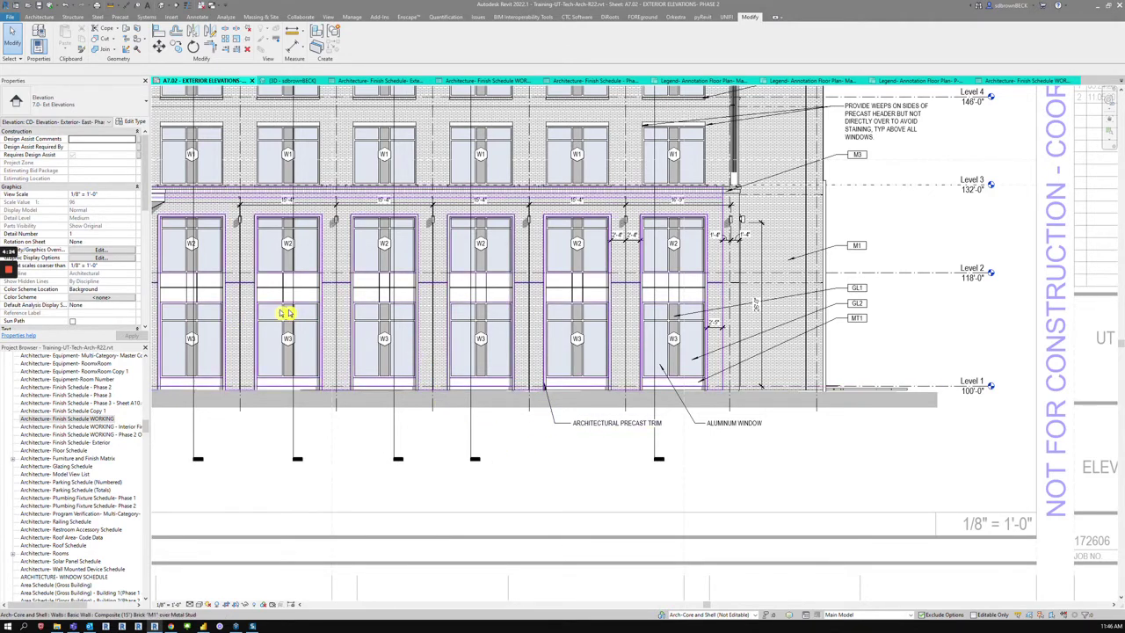
middle_drag(470, 348, 472, 349)
scroll(412, 312, up, 5)
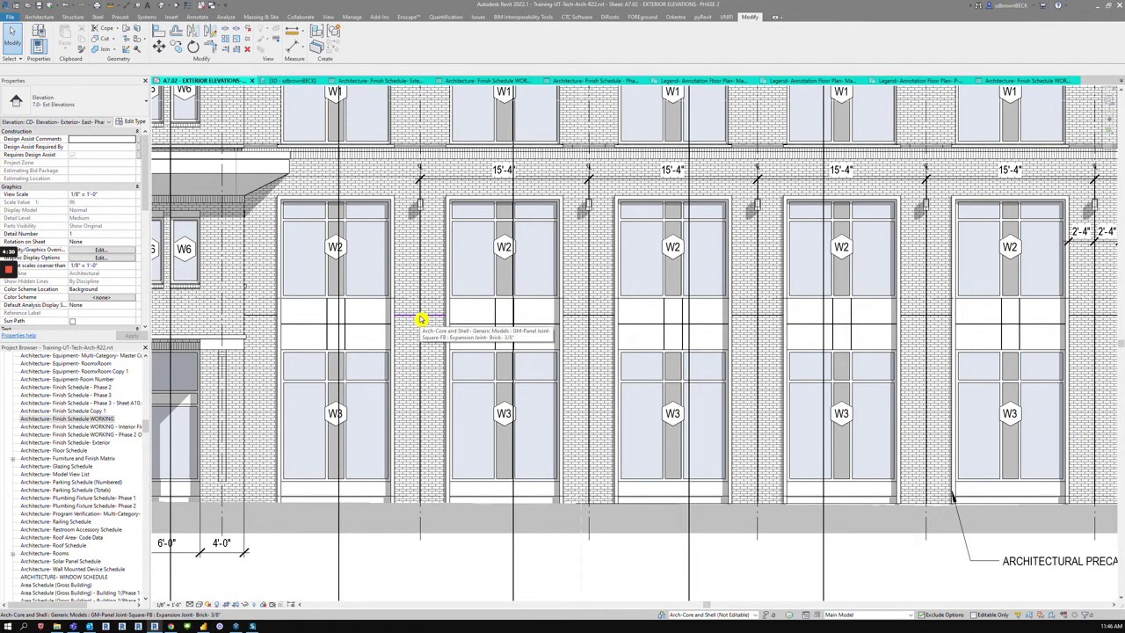
key(t)
key(g)
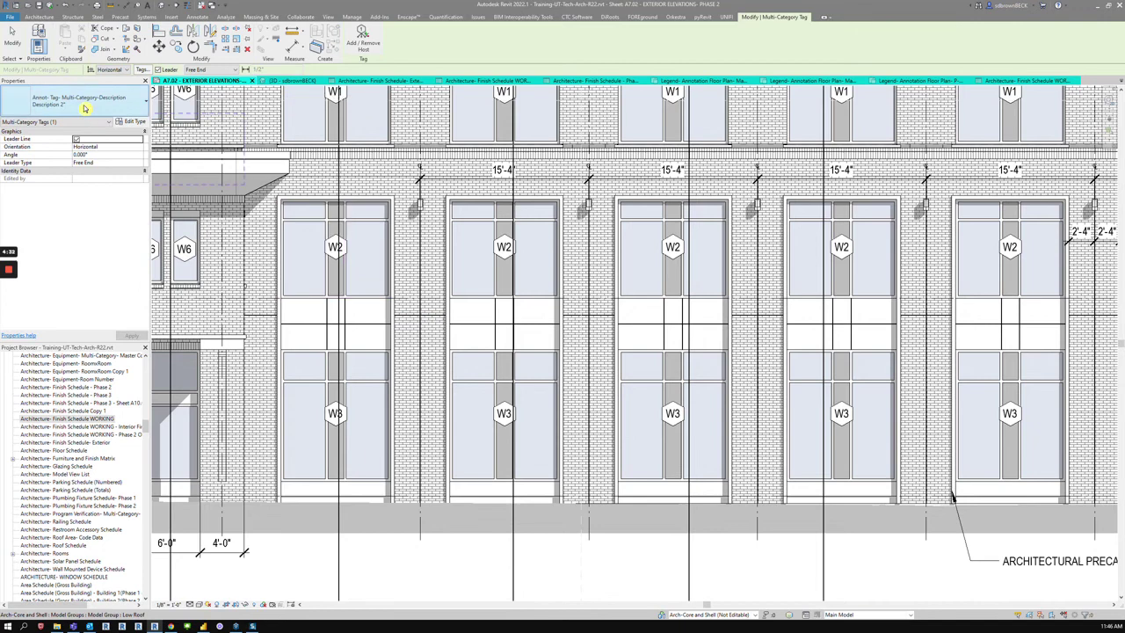
click(79, 104)
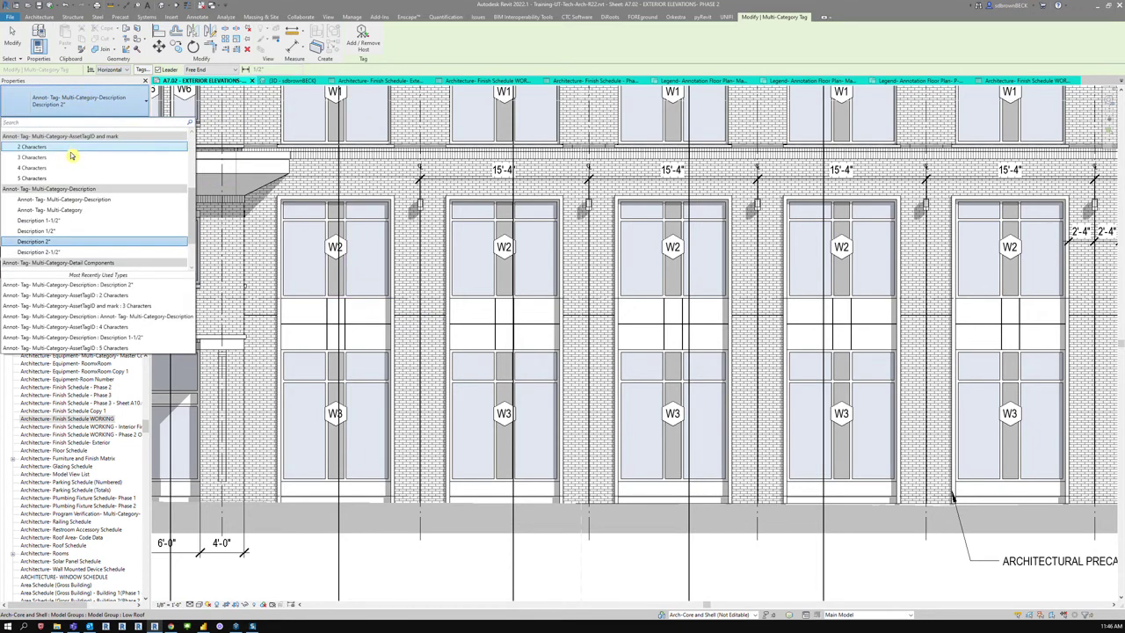
scroll(71, 161, up, 2)
scroll(71, 161, up, 1)
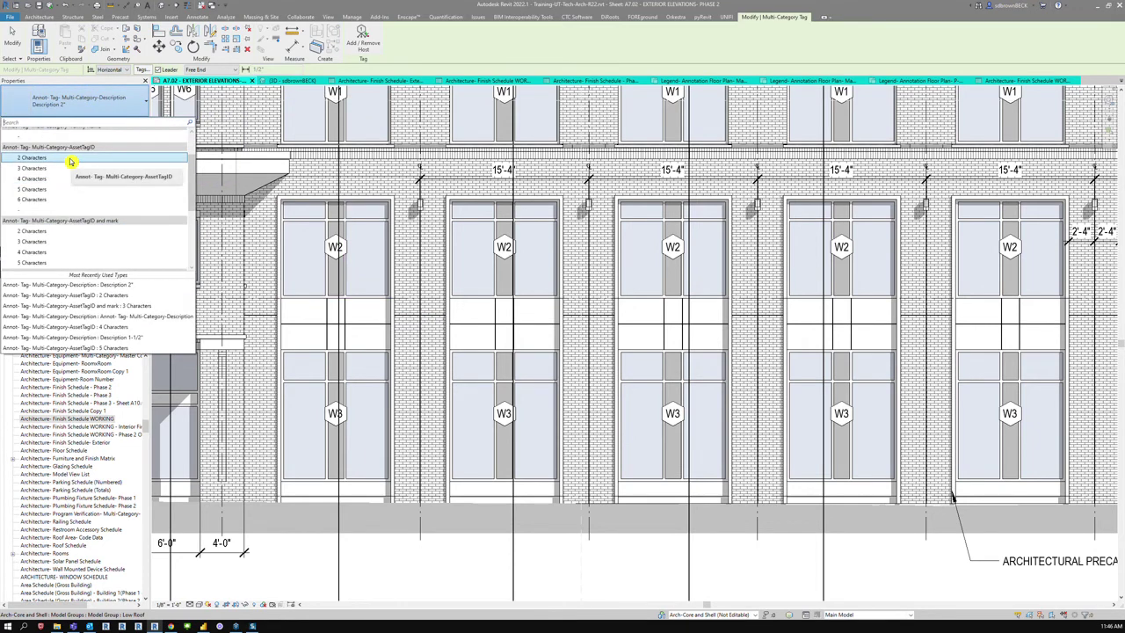
click(62, 173)
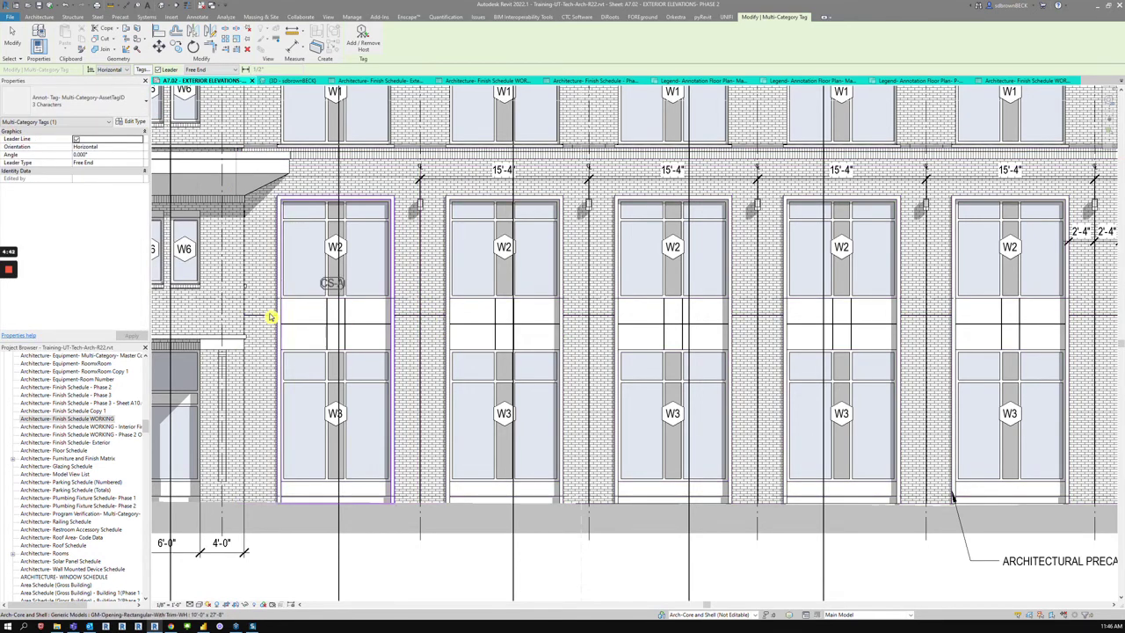
middle_drag(268, 314, 383, 316)
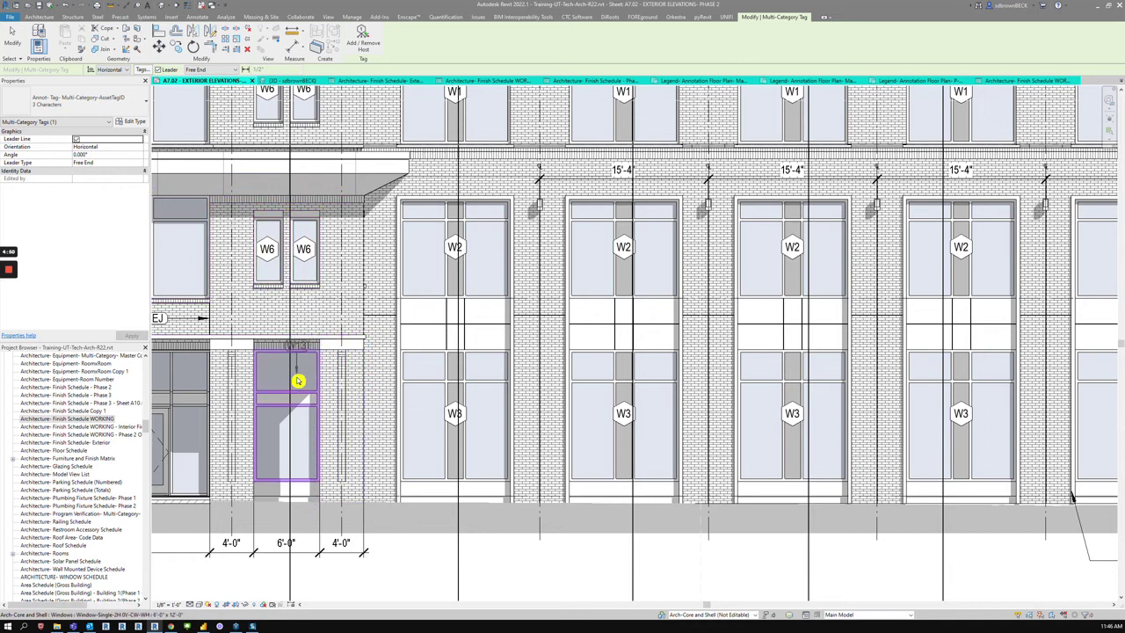
key(Escape)
key(Escape)
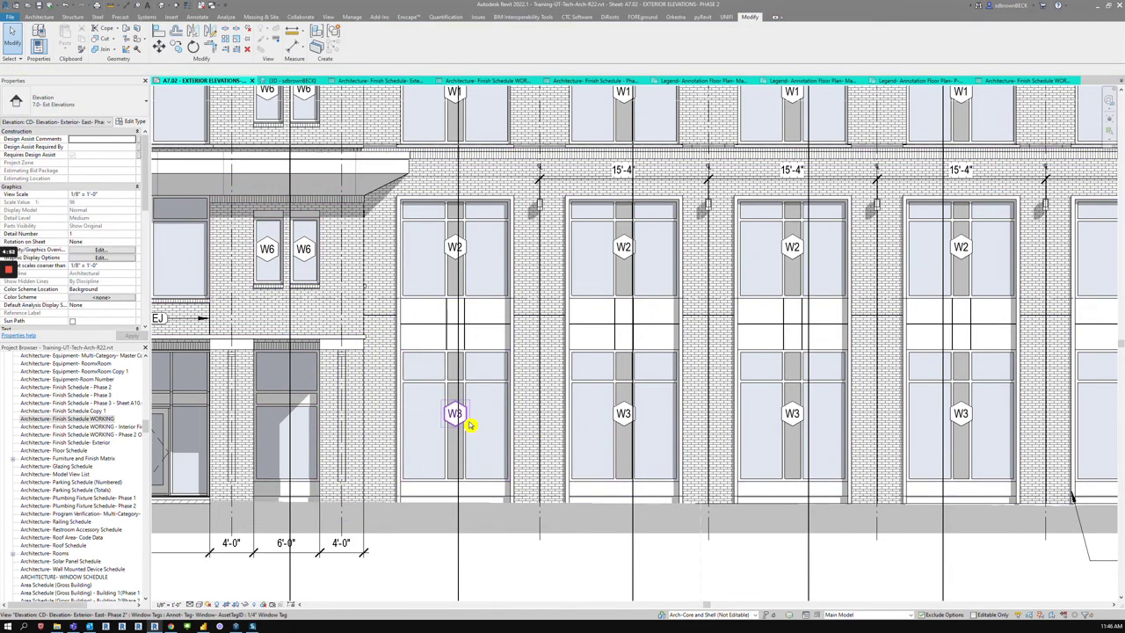
scroll(470, 425, down, 5)
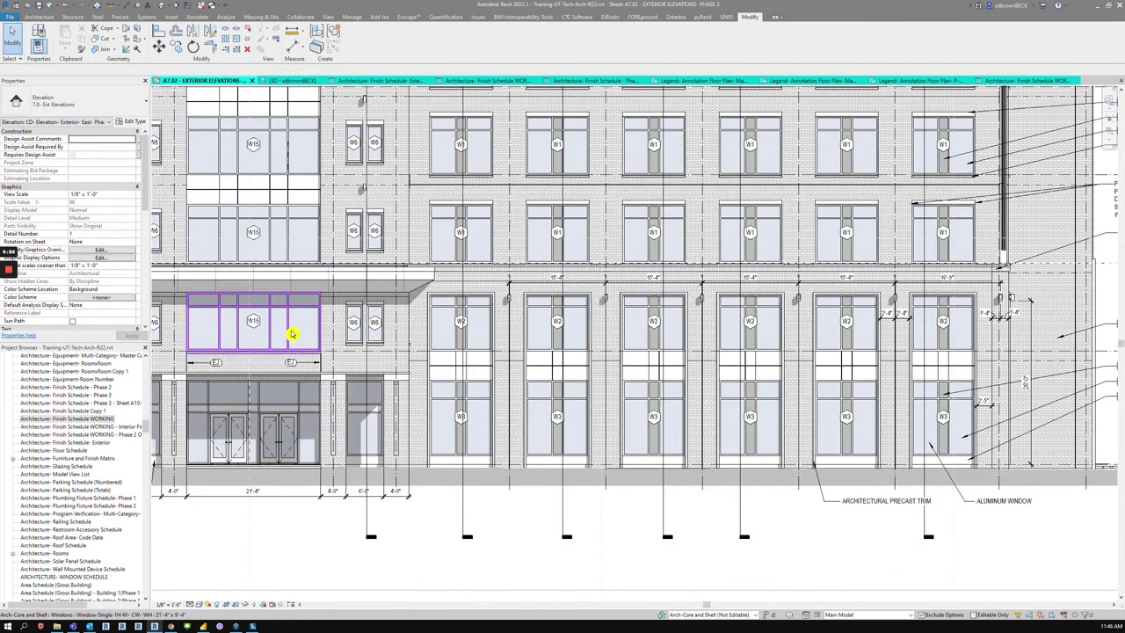